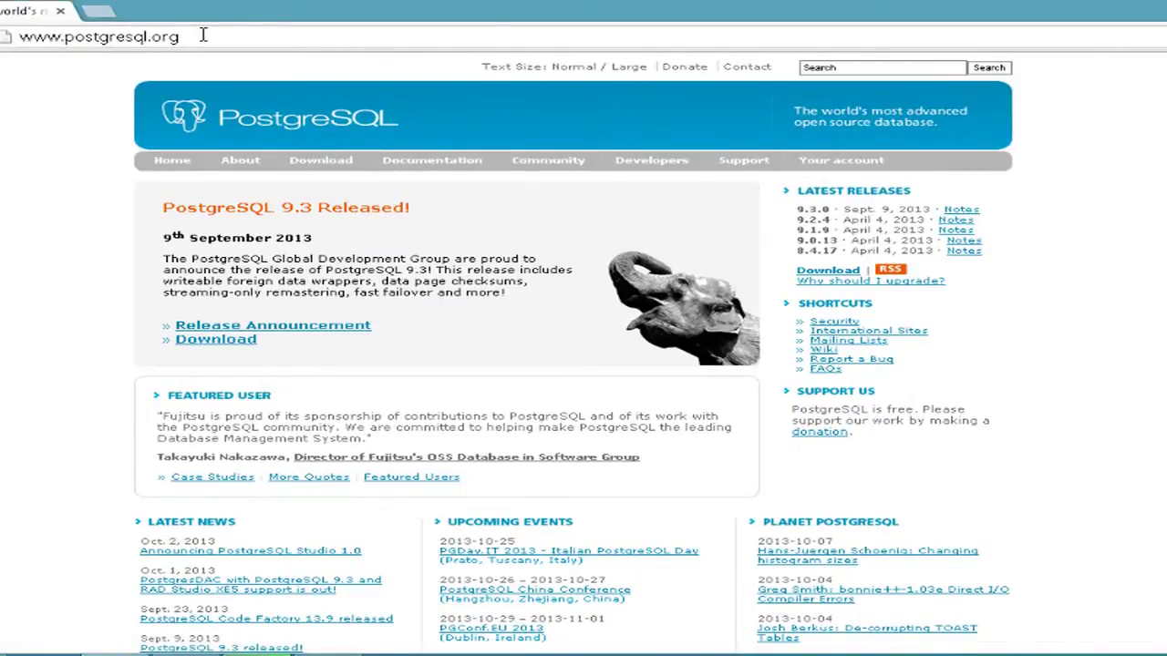
# Go from postgresql.org's Download page to the Windows installers page, then follow the EnterpriseDB installer link.
pyautogui.hotkey('ctrl', 'a')
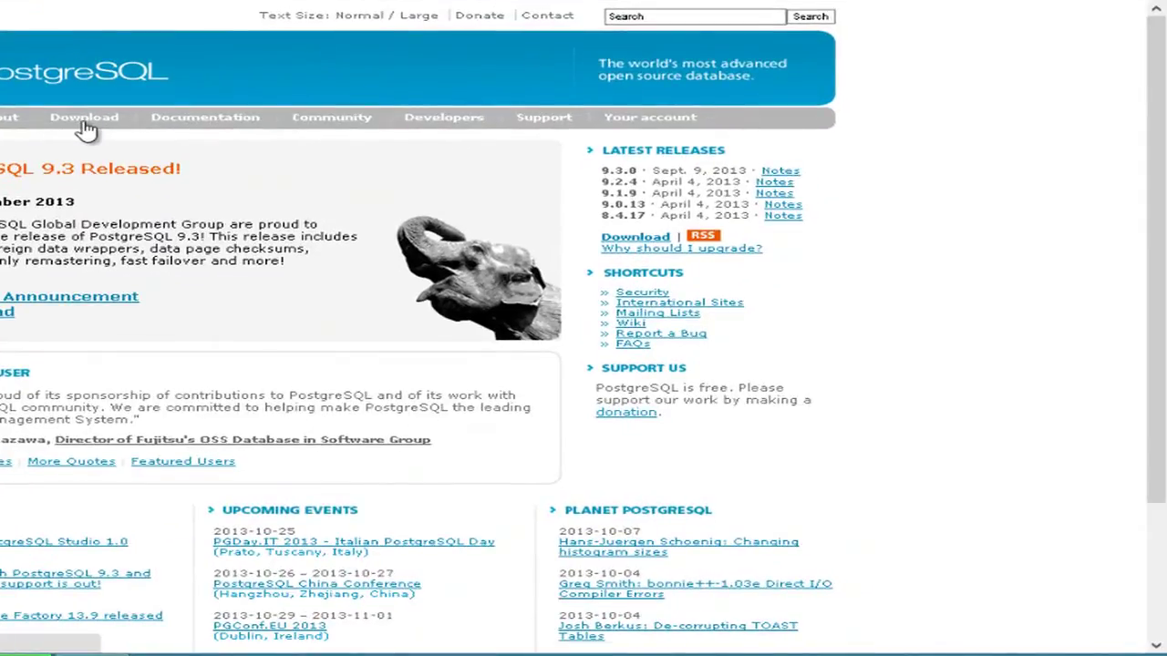
pyautogui.click(85, 130)
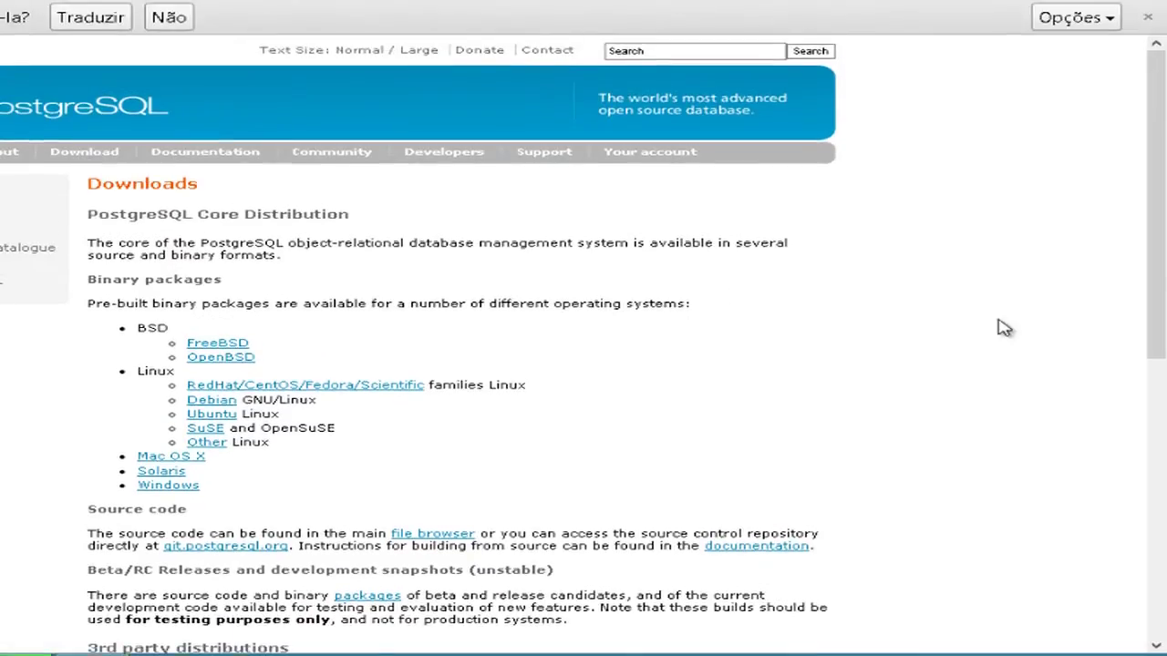
pyautogui.scroll(-3, 584, 364)
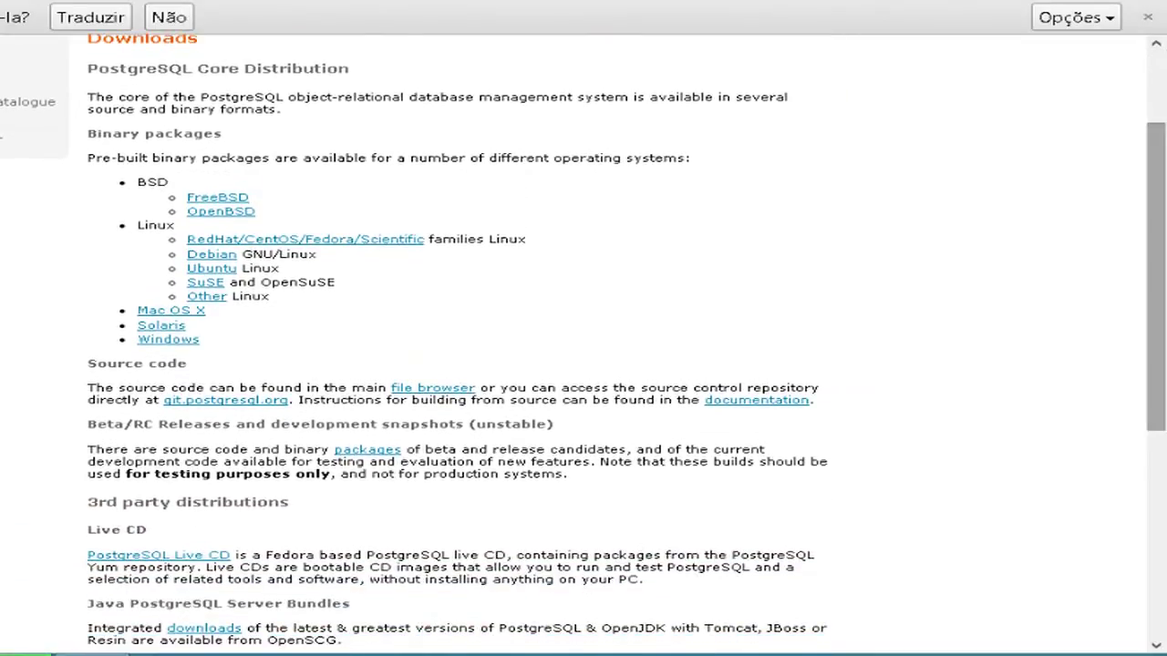
pyautogui.scroll(-1, 650, 221)
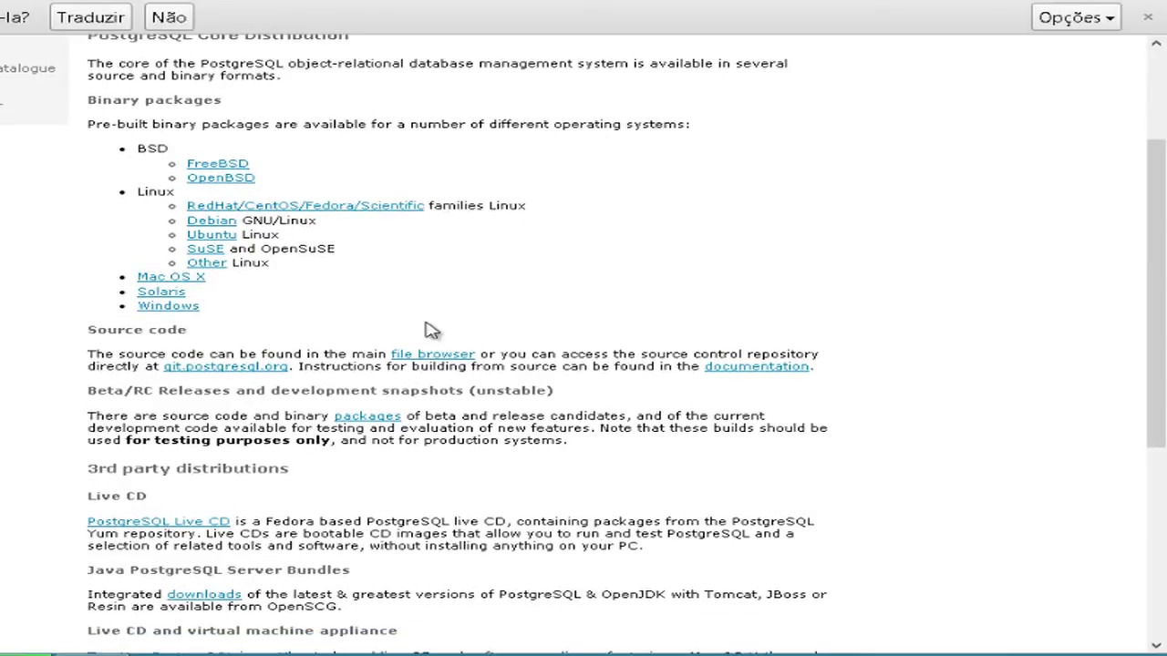
pyautogui.click(169, 309)
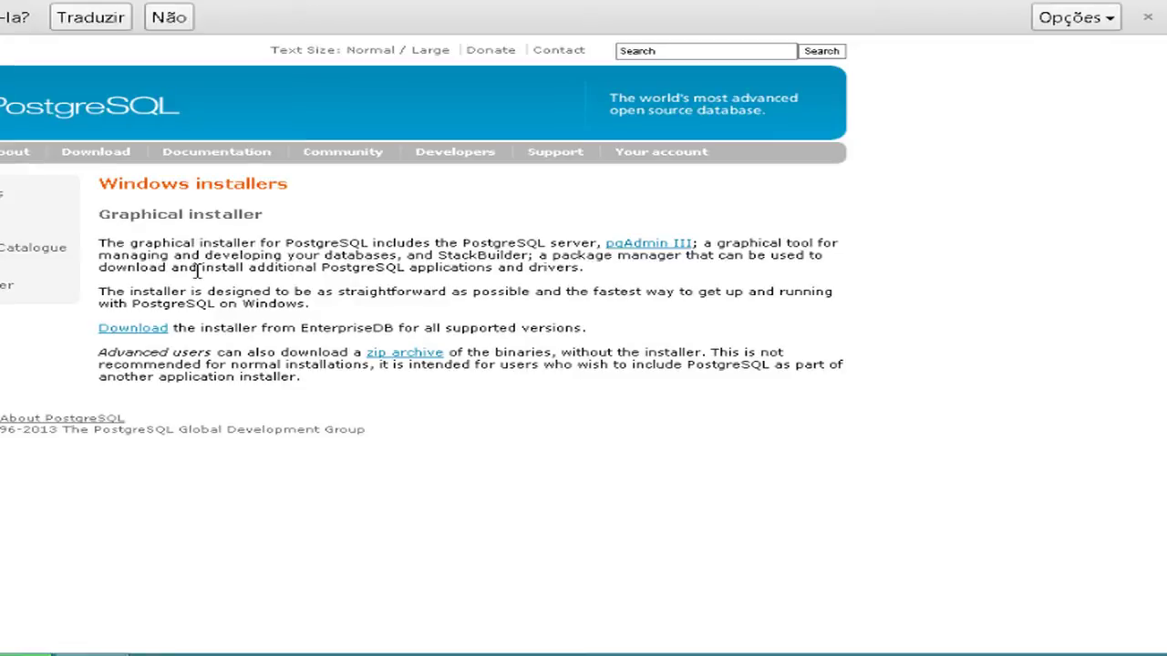
pyautogui.click(132, 331)
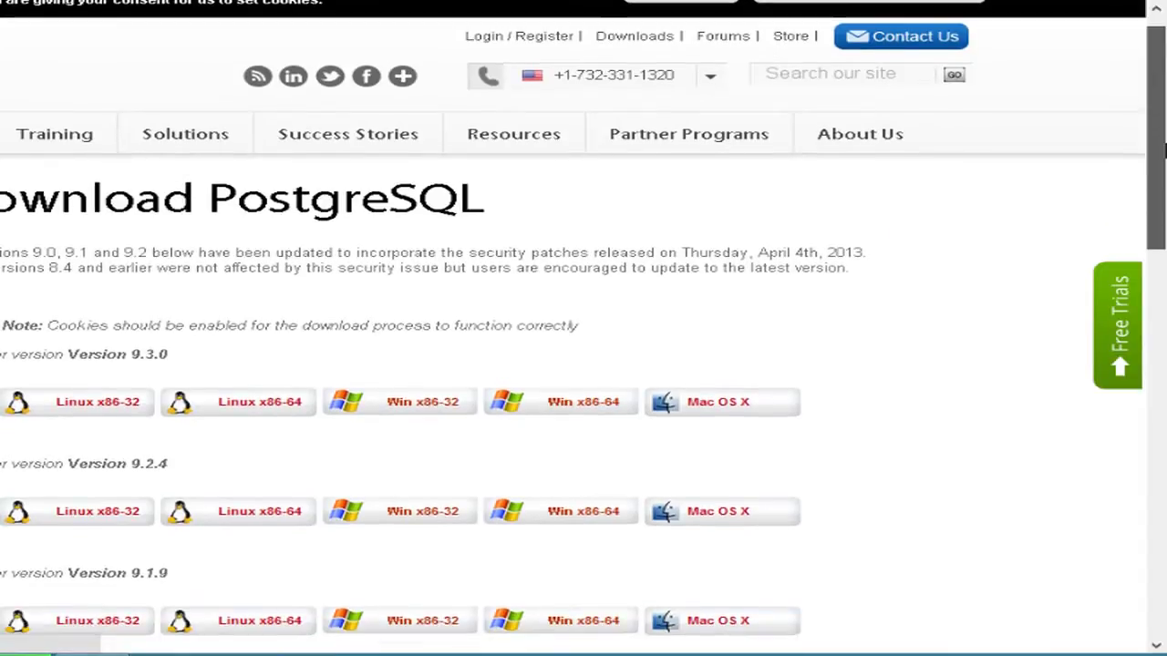
# Scroll through EnterpriseDB's Download PostgreSQL page to review the installer rows for each version.
pyautogui.moveTo(1163, 148); pyautogui.dragTo(1163, 286)
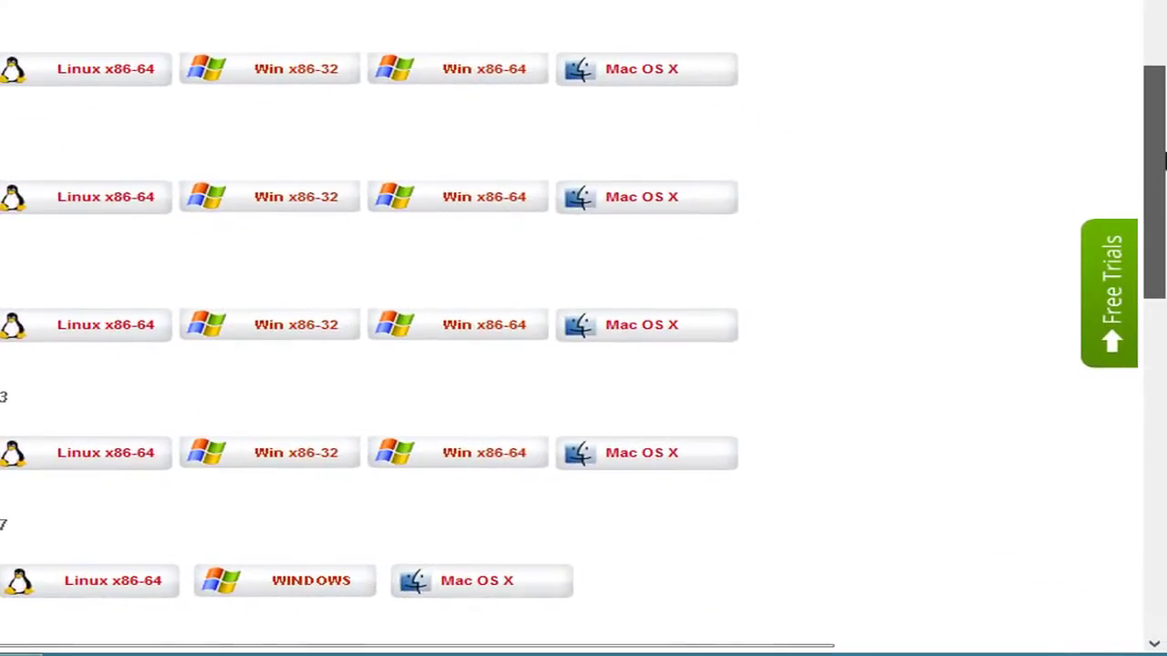
pyautogui.scroll(-3, 1164, 239)
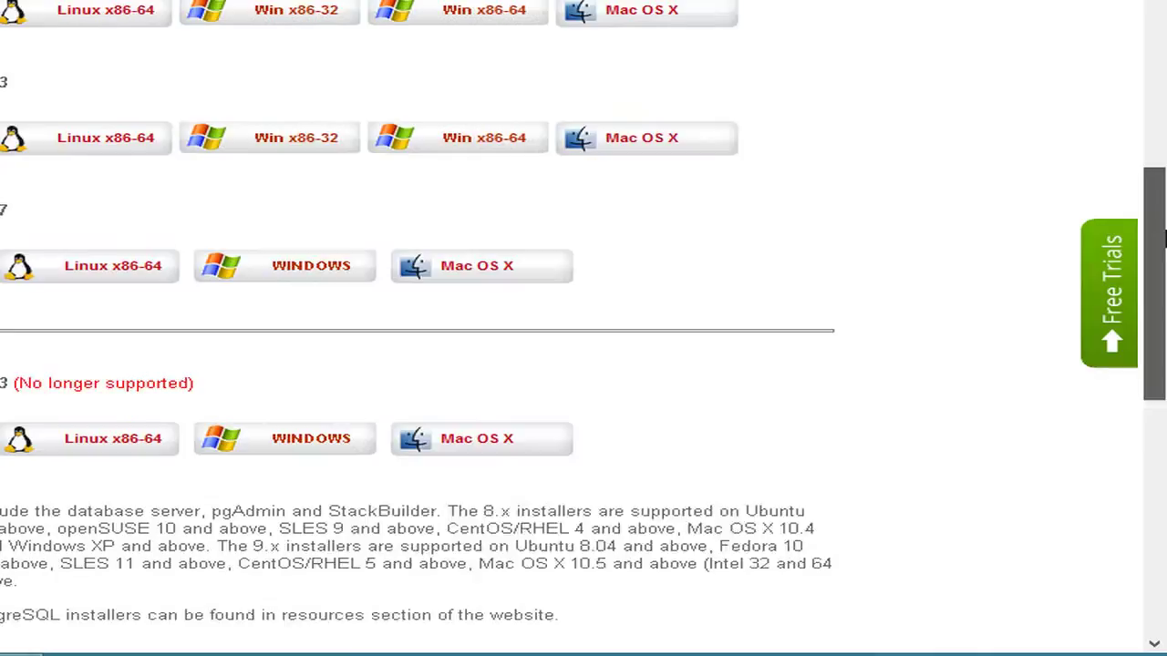
pyautogui.scroll(4, 1165, 239)
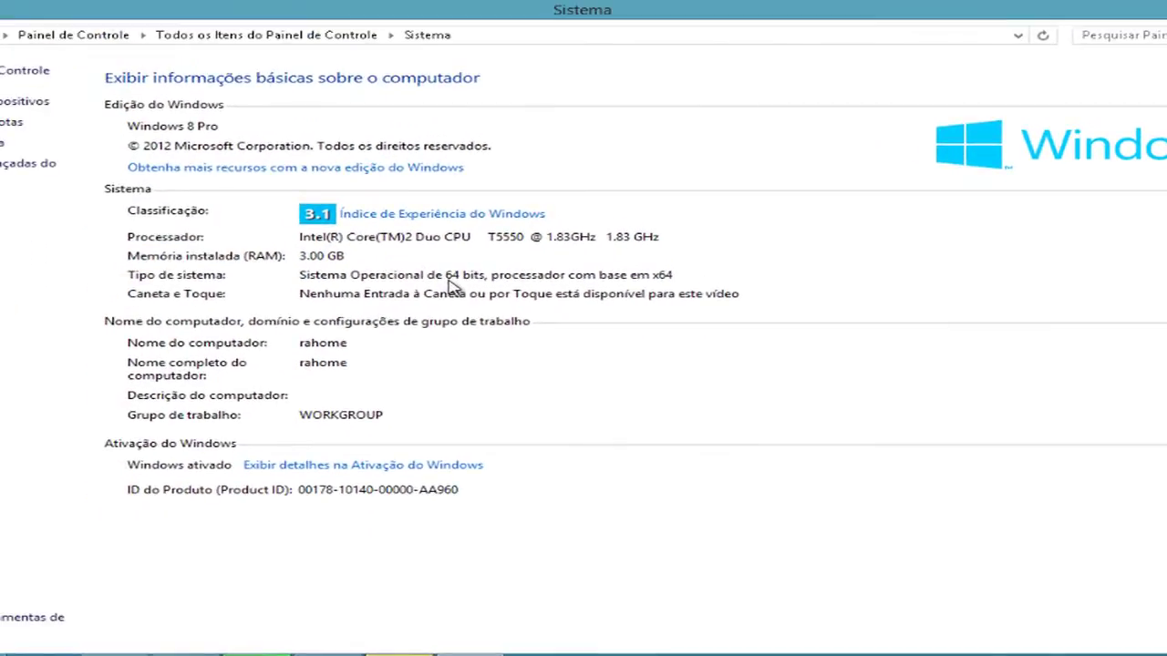
# Switch back to the browser showing EnterpriseDB's Download PostgreSQL page.
pyautogui.hotkey('alt', 'Tab')
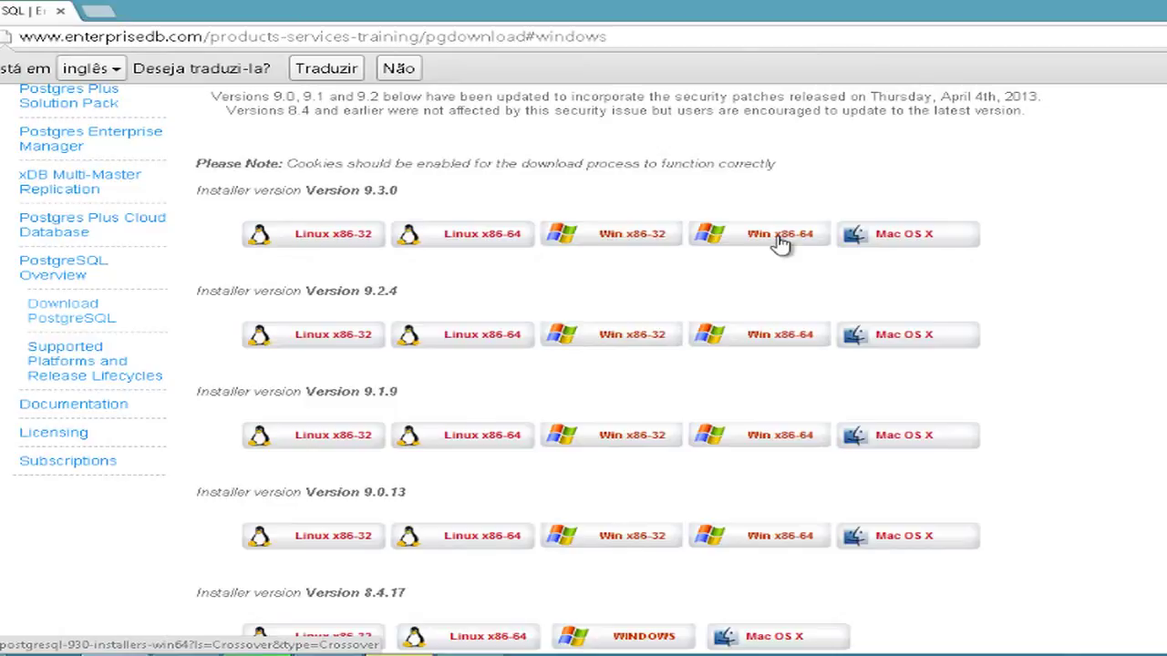
# Start downloading the Win x86-64 installer from the PostgreSQL 9.3.0 row.
pyautogui.click(781, 243)
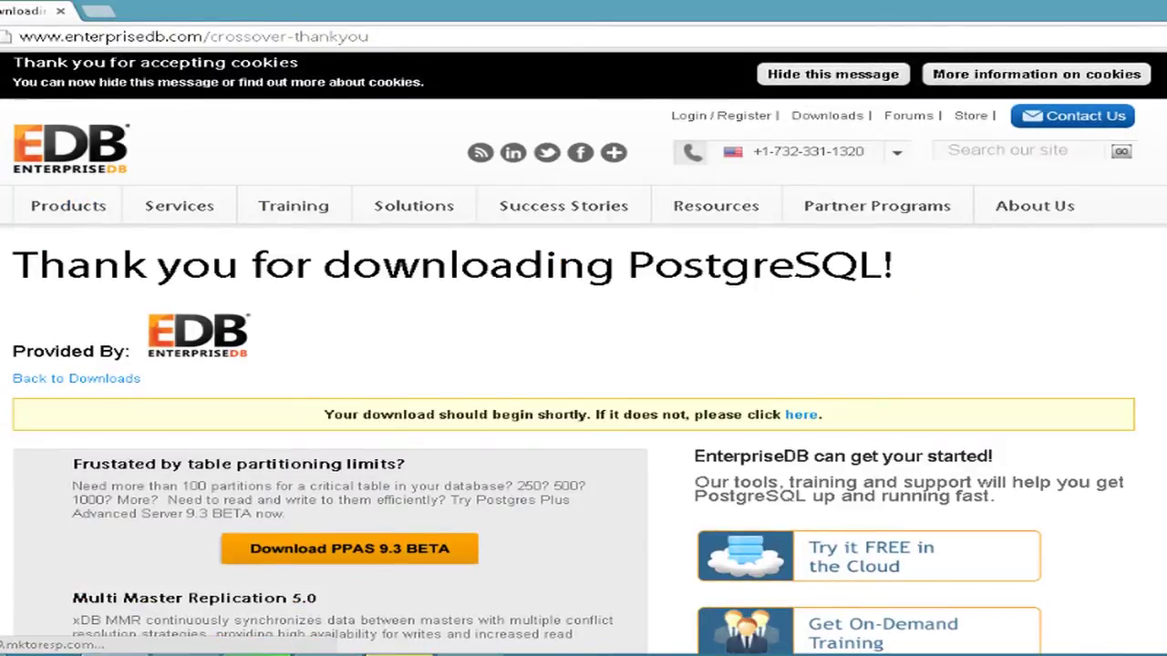
pyautogui.scroll(-3, 583, 364)
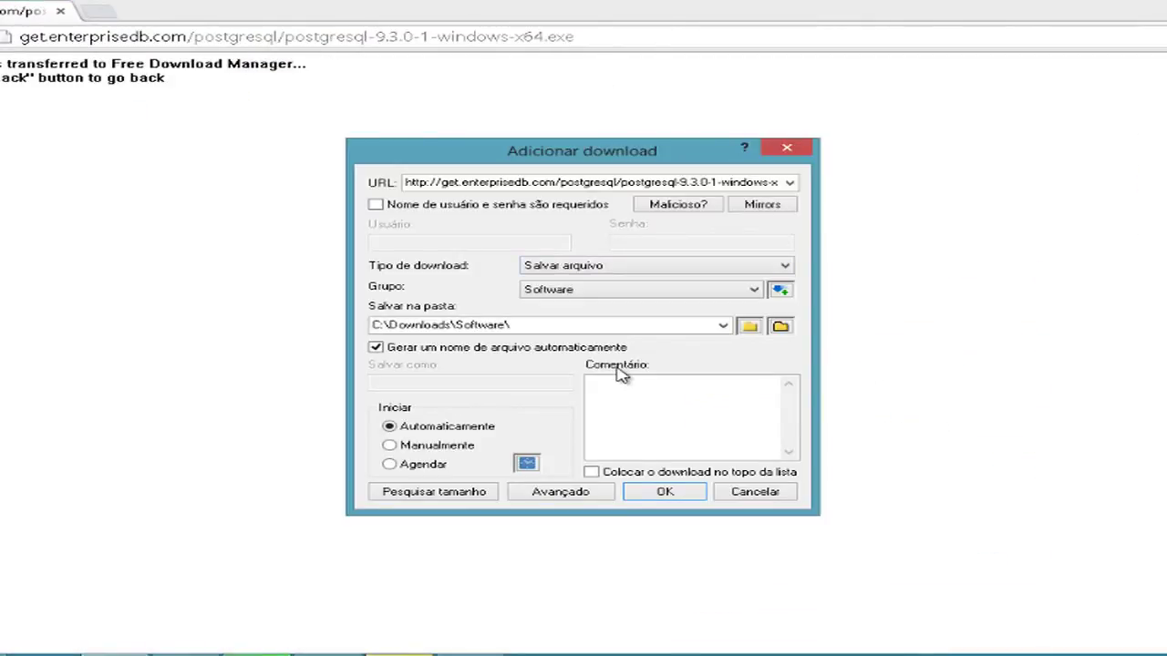
# Confirm the postgresql-9.3.0-1-windows-x64.exe download into C:\Downloads\Software\.
pyautogui.click(665, 493)
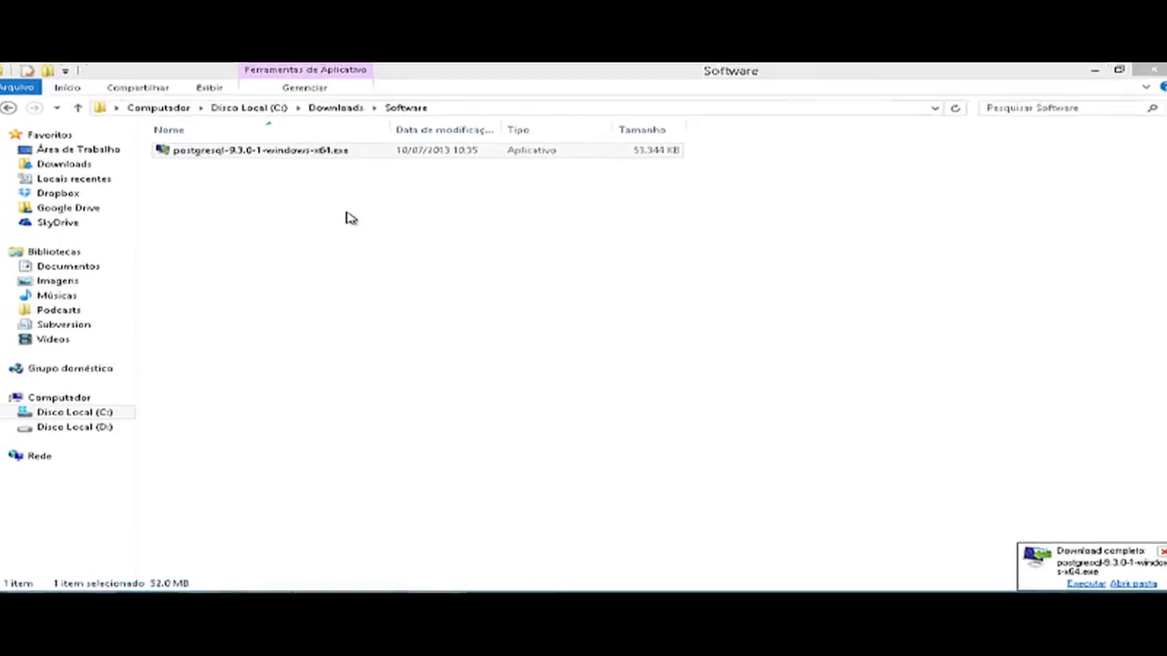
# Run postgresql-9.3.0-1-windows-x64.exe from the Software folder and approve the UAC prompt.
pyautogui.click(315, 152)
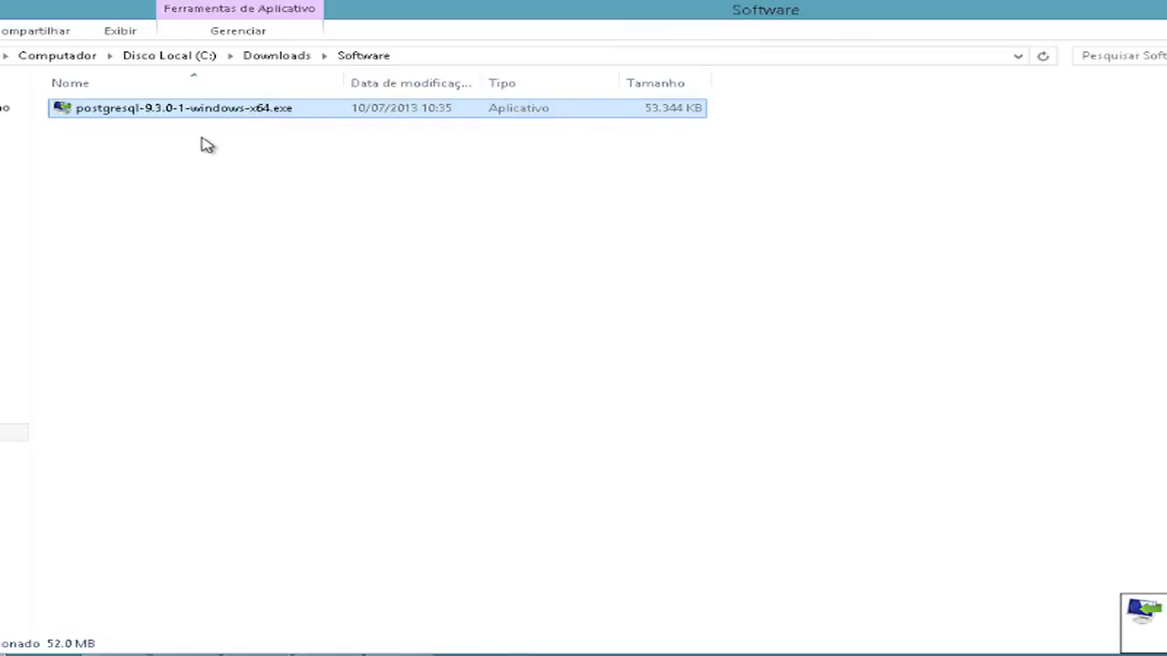
pyautogui.doubleClick(151, 114)
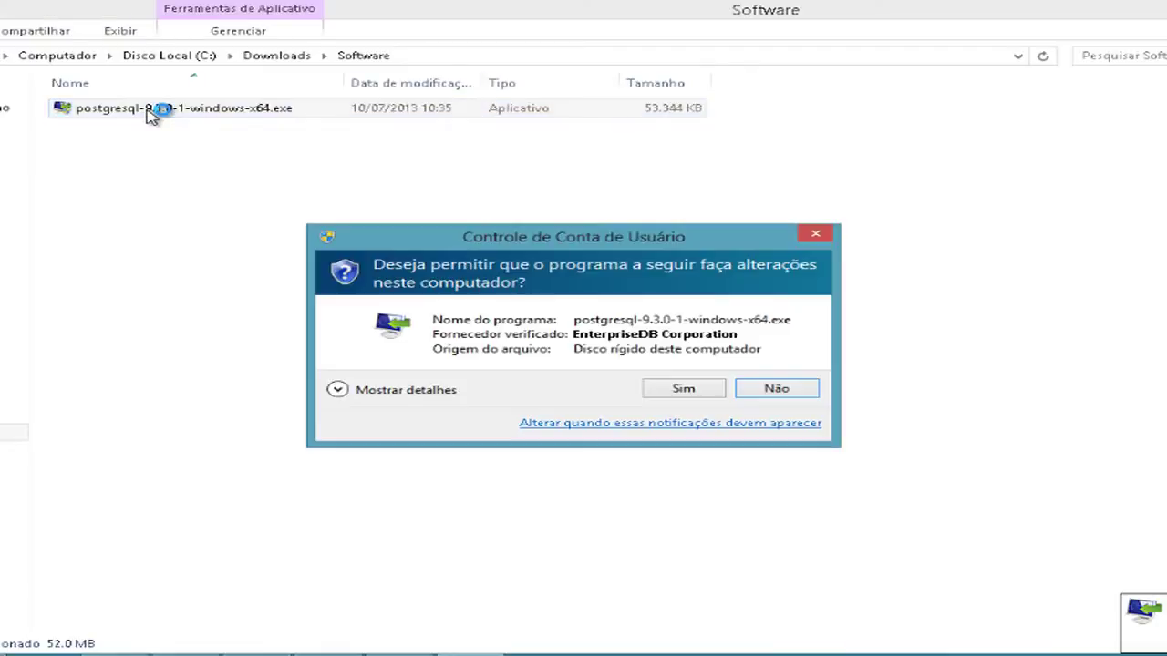
pyautogui.click(684, 389)
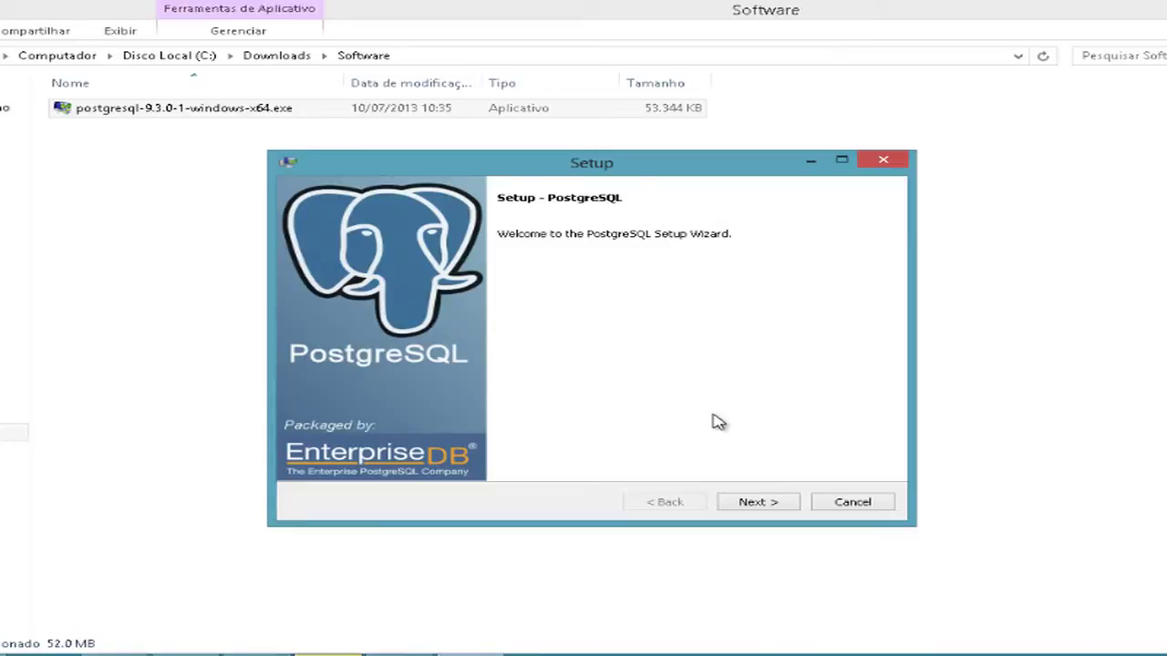
# Get past the welcome page and keep C:\Program Files\PostgreSQL\9.3 as the installation directory.
pyautogui.click(756, 509)
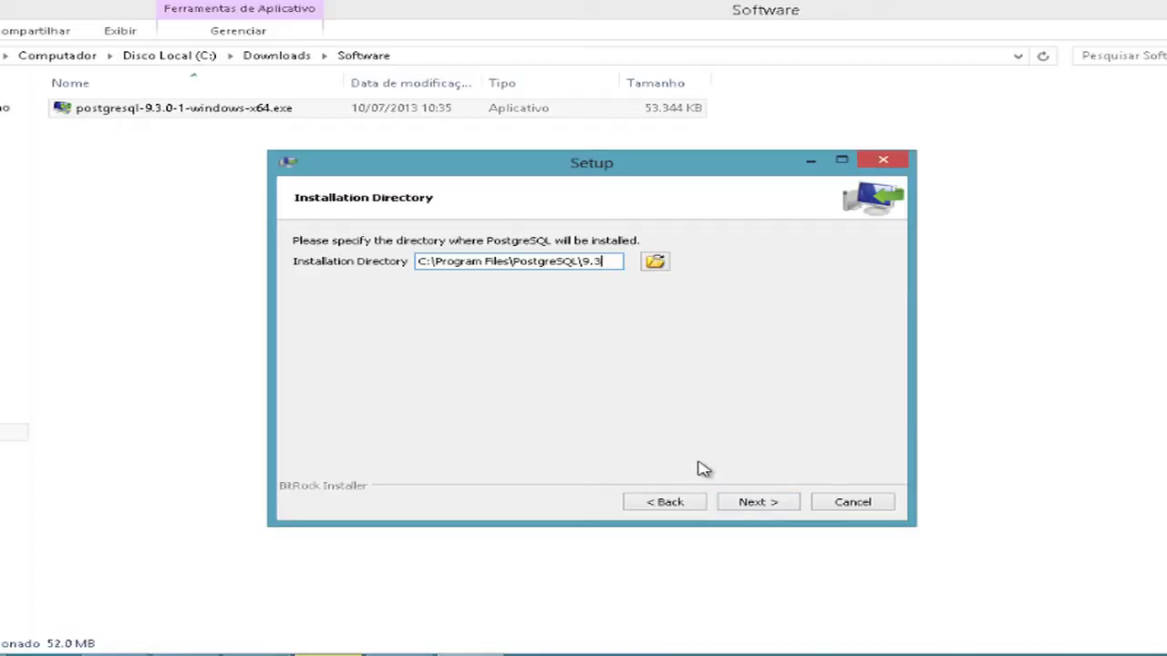
pyautogui.hotkey('shift', 'Home')
pyautogui.press('End')
pyautogui.hotkey('shift', 'Home')
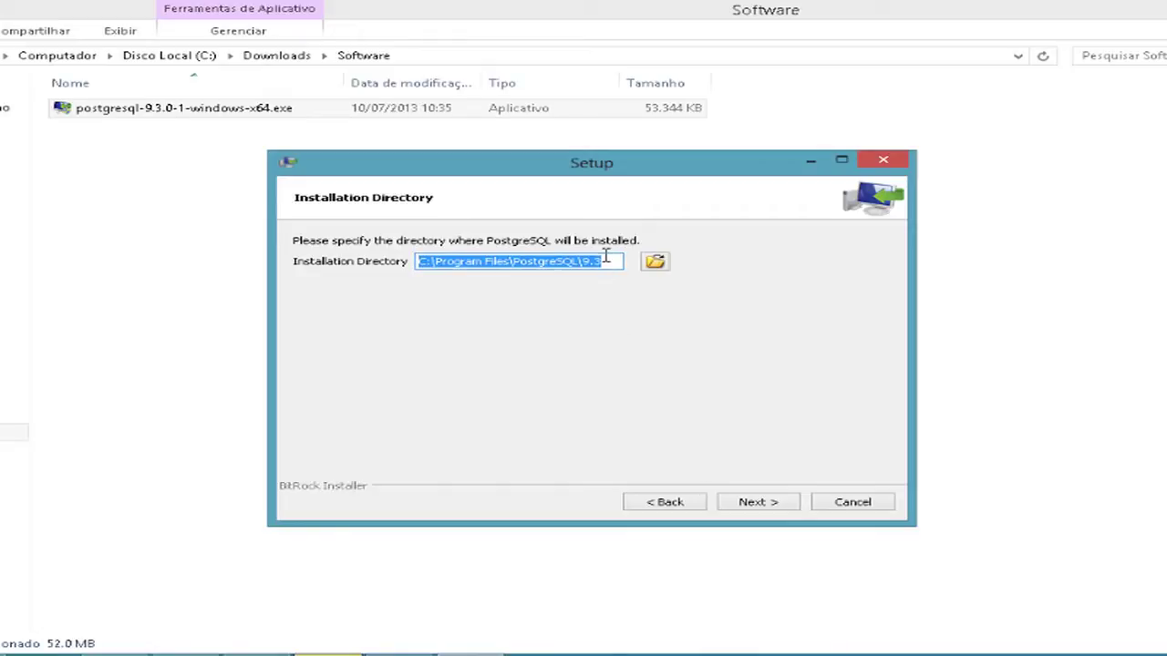
pyautogui.click(607, 262)
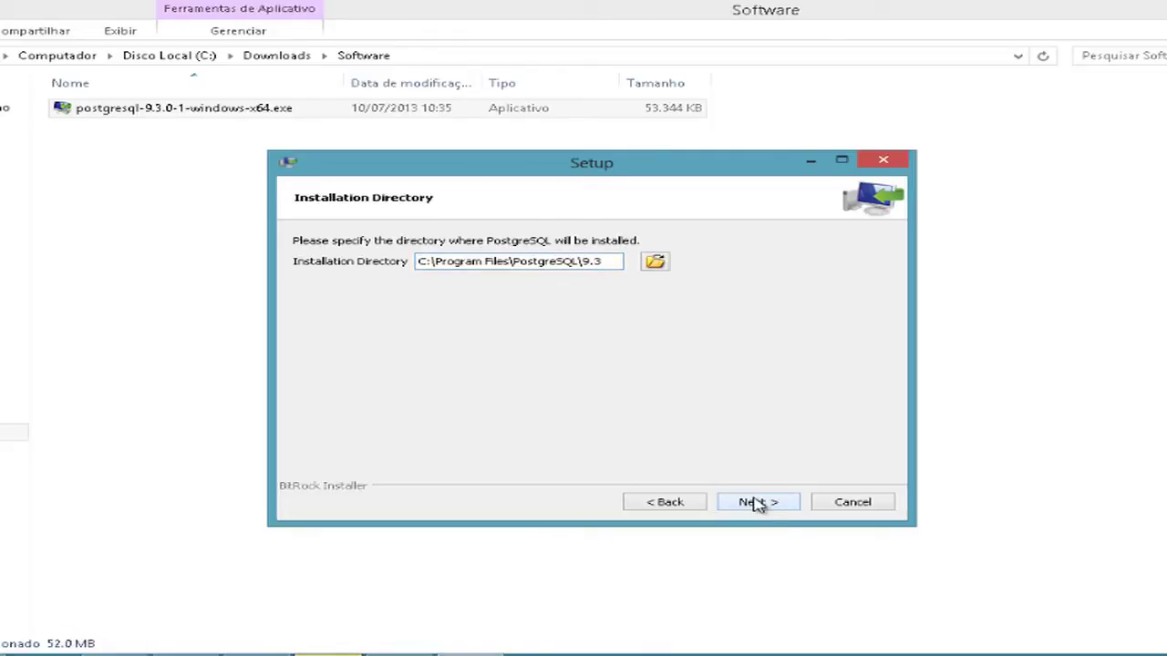
pyautogui.click(756, 502)
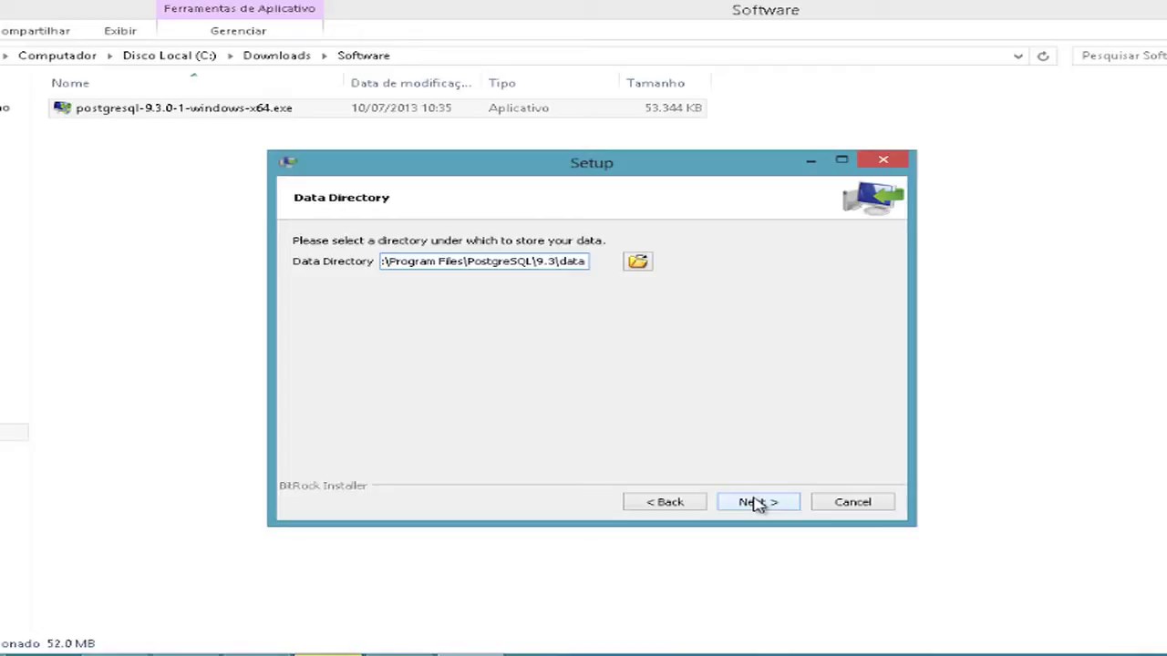
# Keep the default data directory and enter the postgres superuser password in both fields.
pyautogui.click(758, 507)
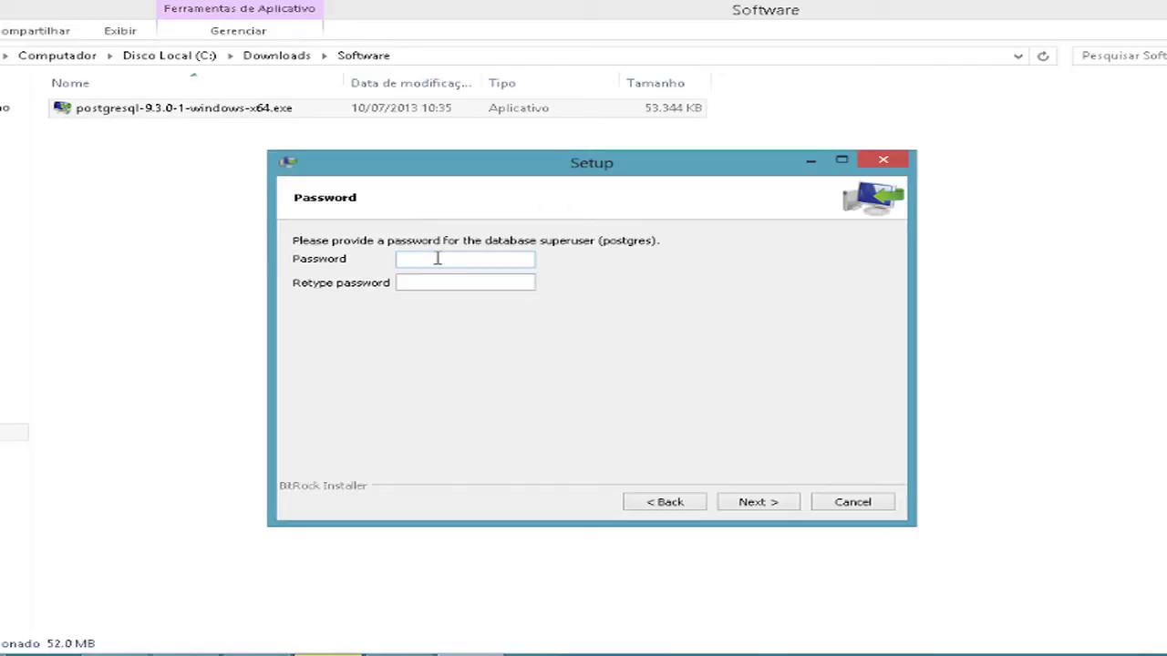
pyautogui.write('postgres')
pyautogui.press('Tab')
pyautogui.write('postgres')
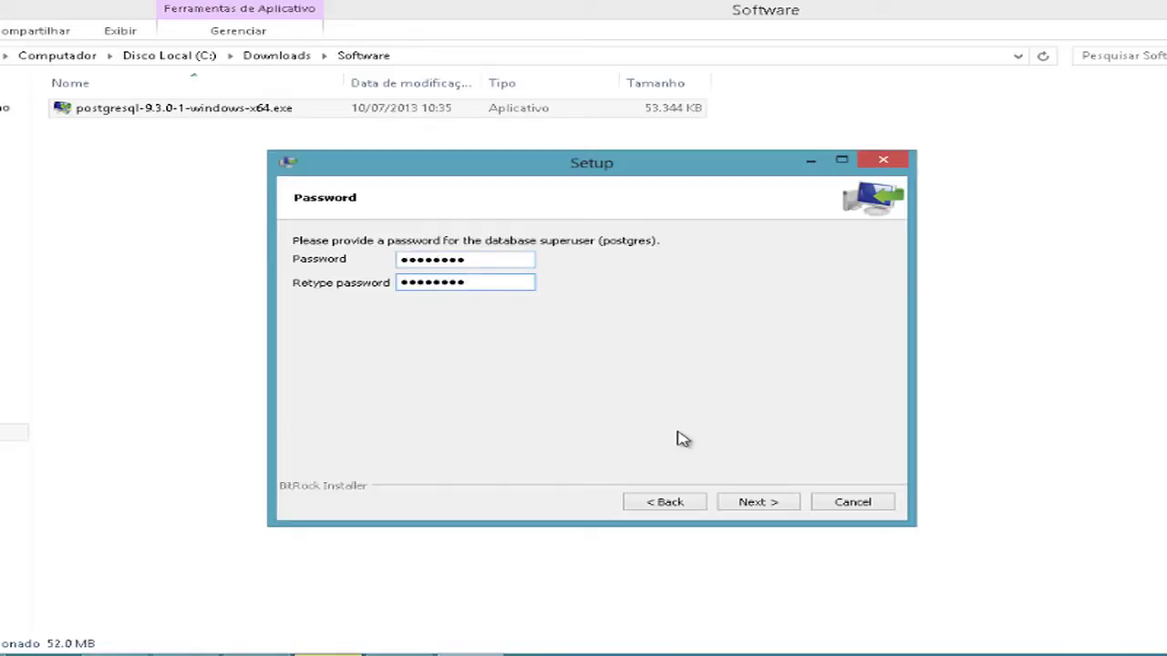
pyautogui.click(756, 509)
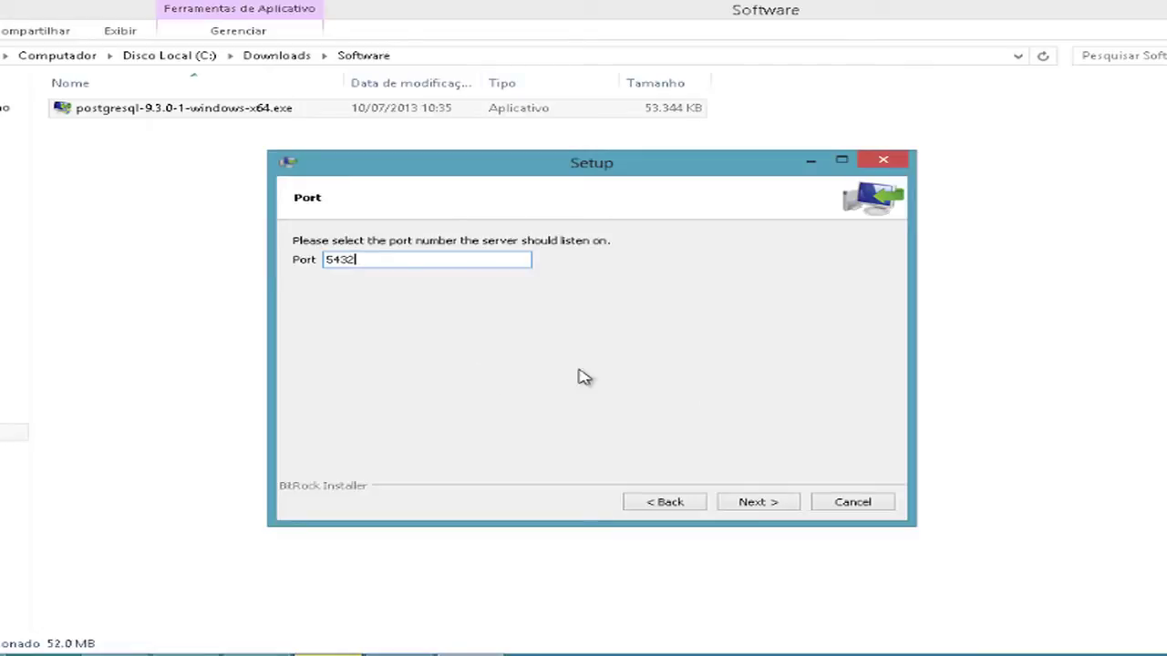
# Keep port 5432 and set the cluster locale to Portuguese, Brazil.
pyautogui.click(757, 502)
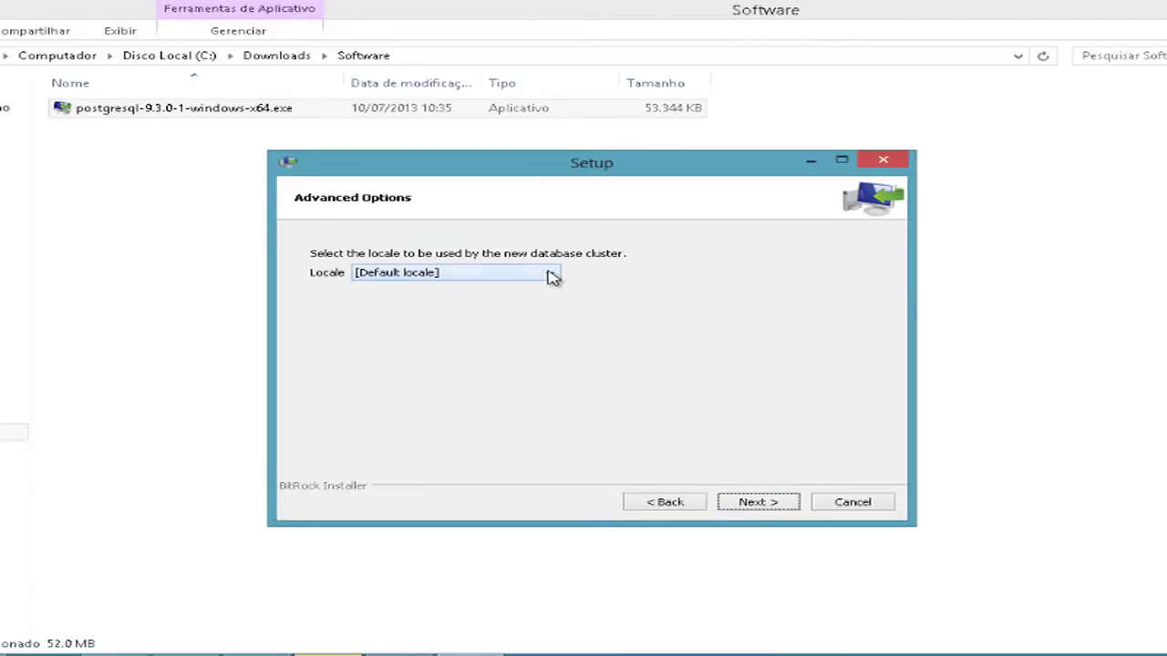
pyautogui.click(549, 275)
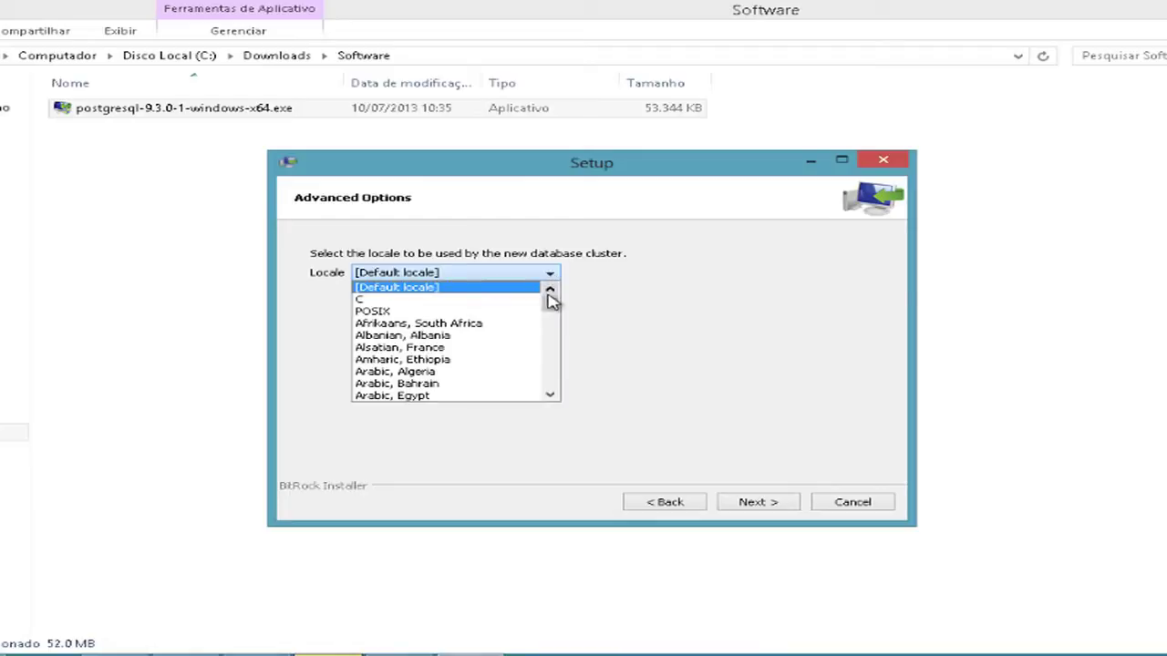
pyautogui.moveTo(550, 307); pyautogui.dragTo(545, 356)
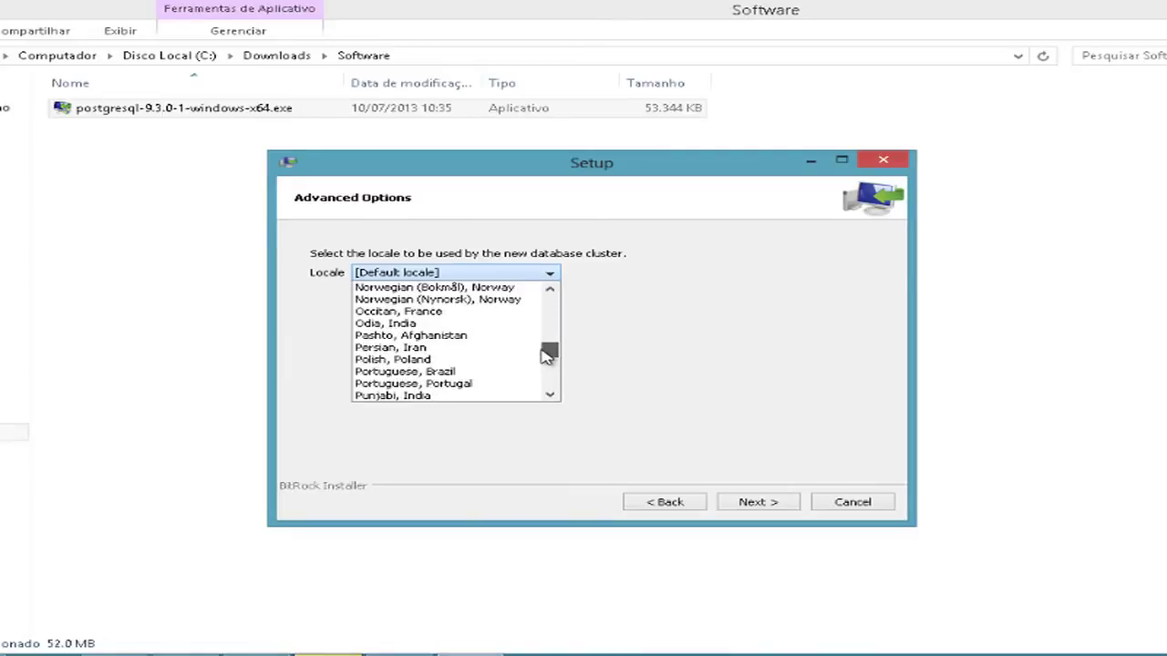
pyautogui.click(470, 373)
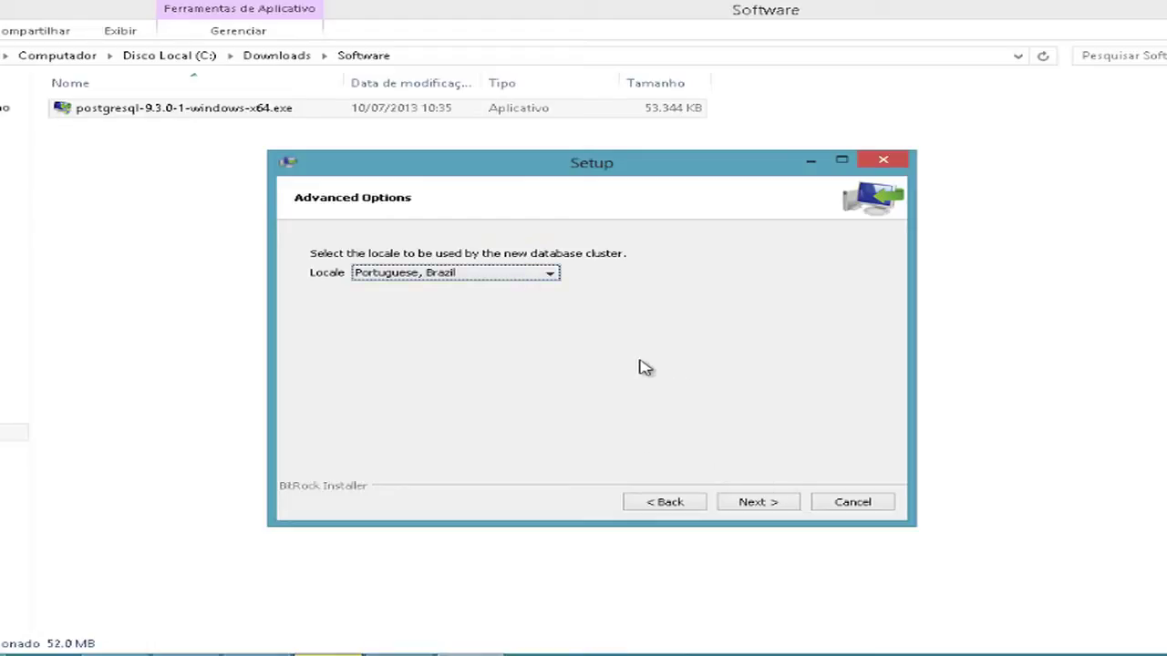
pyautogui.click(764, 501)
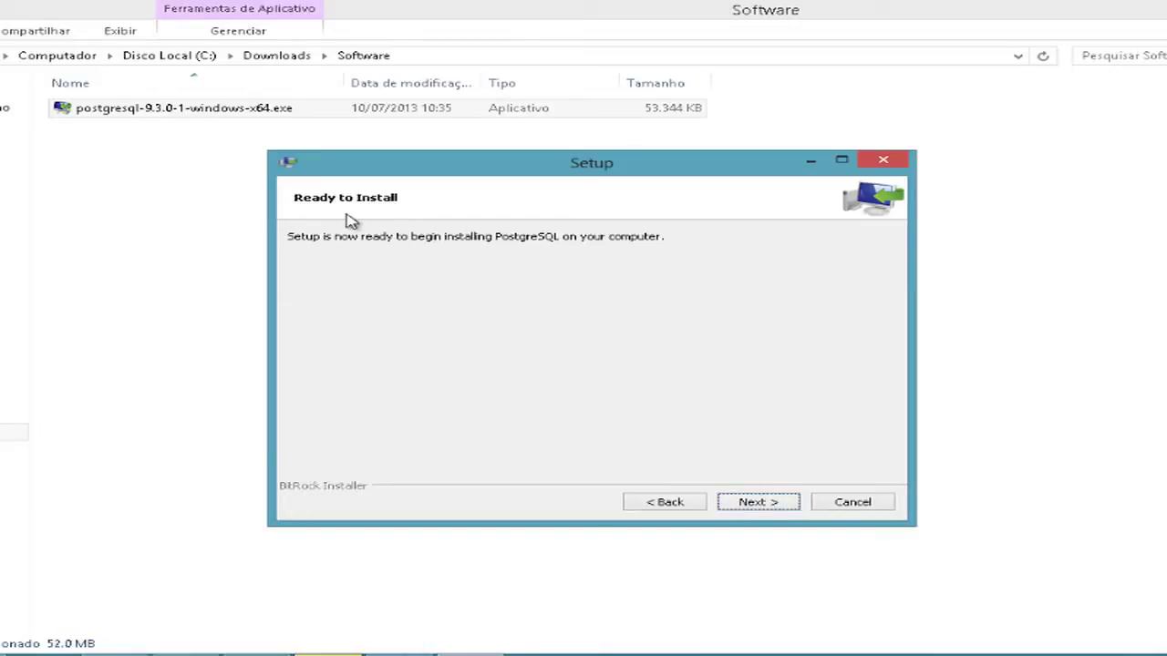
# Start the PostgreSQL installation and bring the setup window forward while it runs to completion.
pyautogui.click(757, 501)
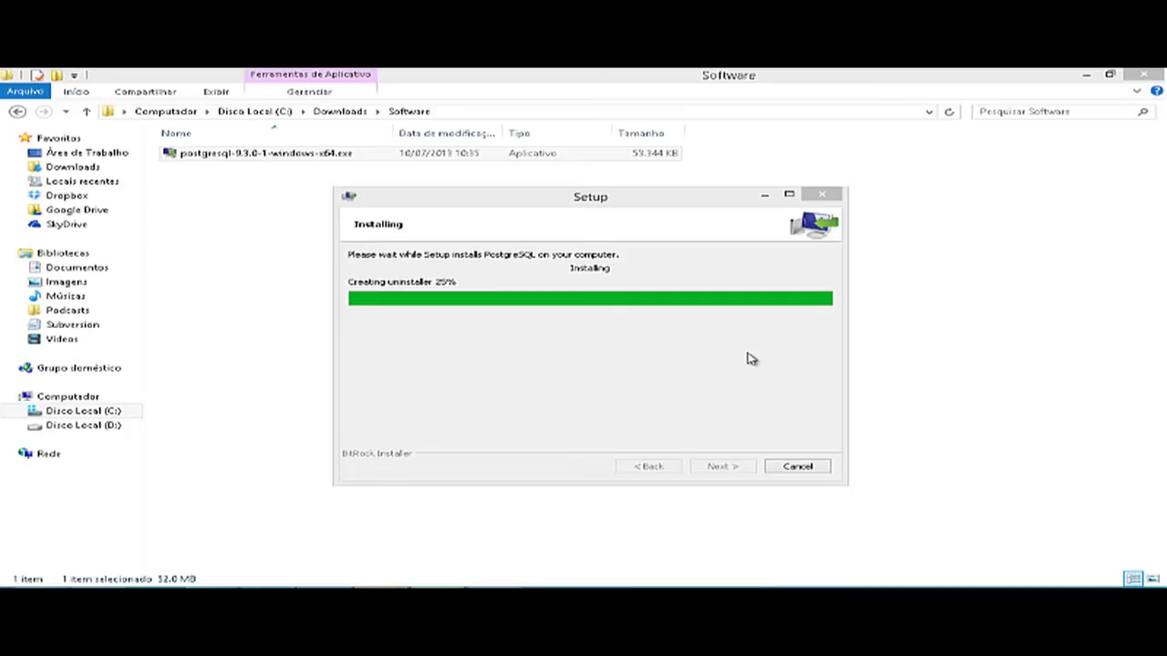
pyautogui.click(677, 262)
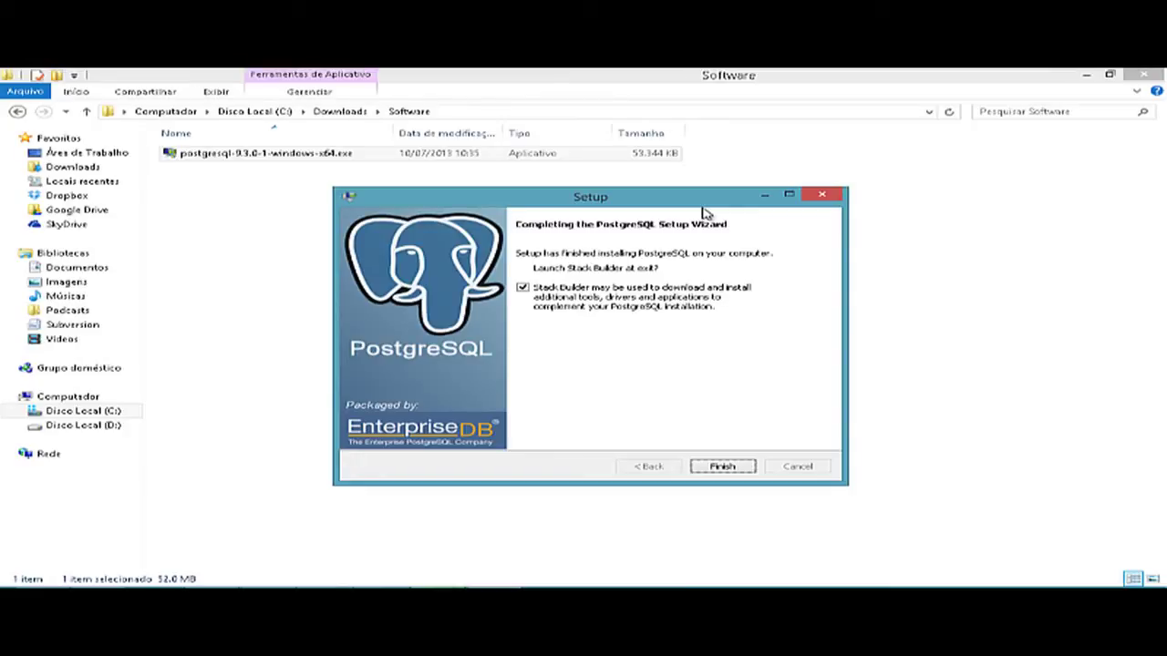
# Finish the PostgreSQL setup wizard with 'Launch Stack Builder at exit' unticked.
pyautogui.click(527, 289)
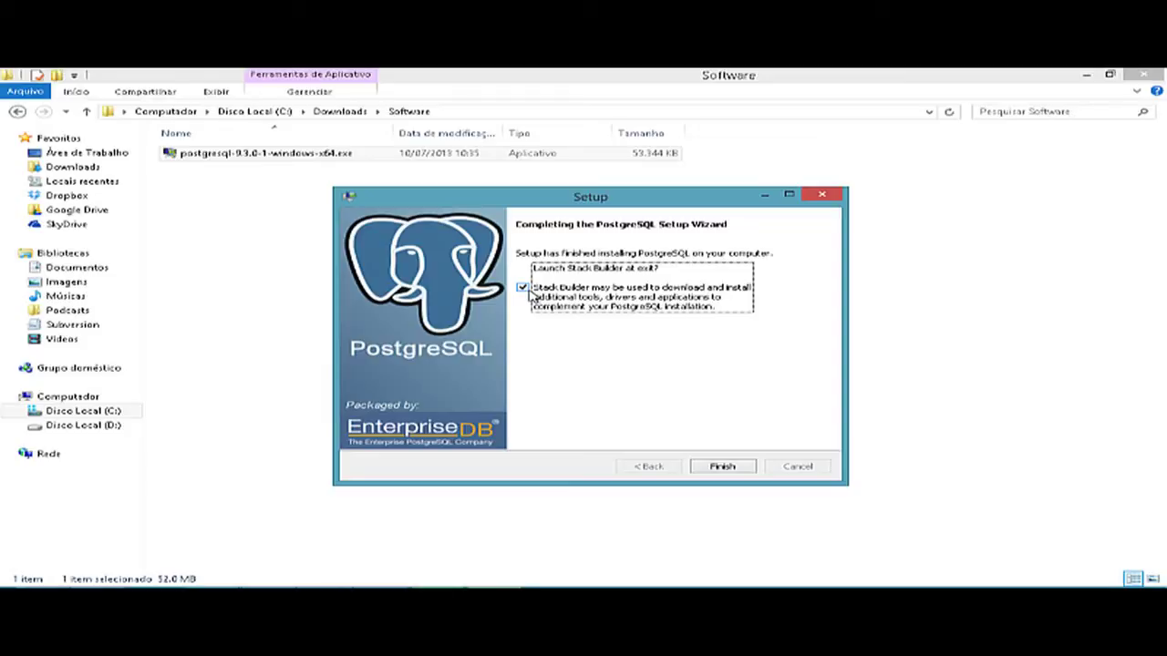
pyautogui.click(523, 288)
pyautogui.click(722, 467)
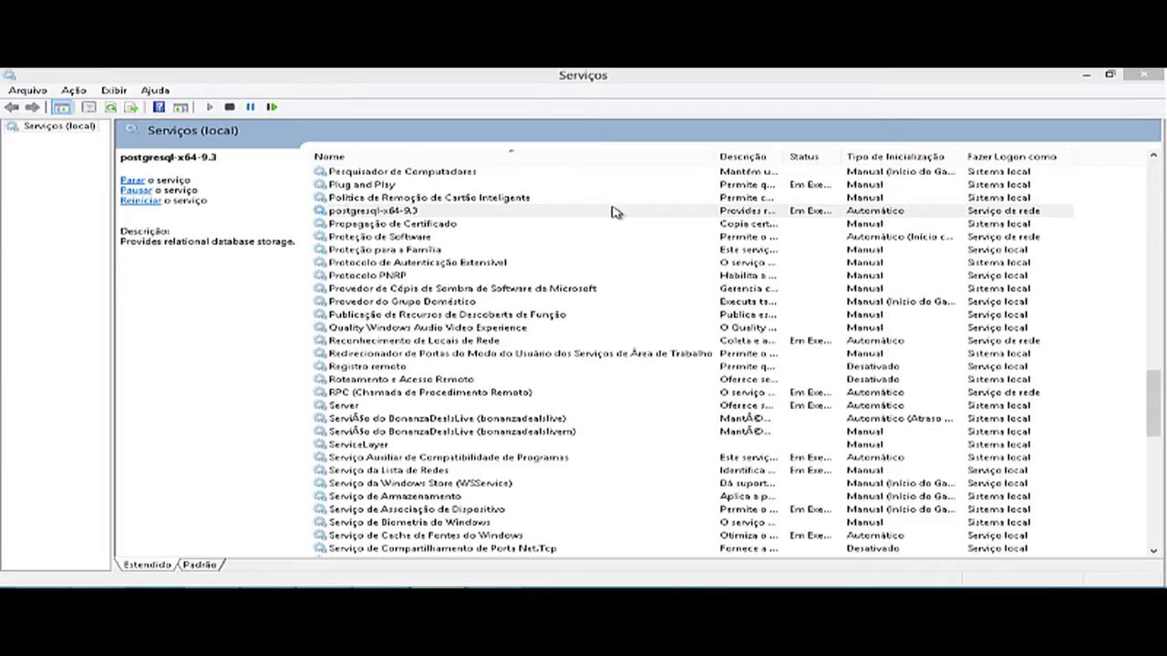
# Select the postgresql-x64-9.3 service in the Services list.
pyautogui.click(612, 211)
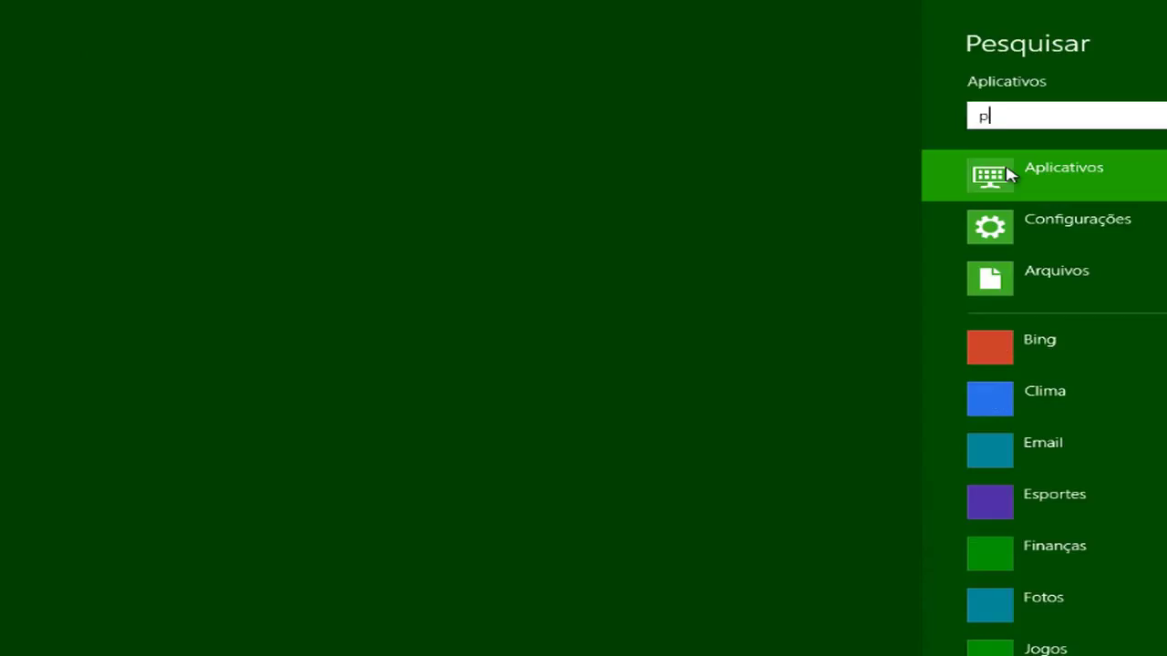
# Search the apps for 'pgadmin' and launch pgAdmin III from the results.
pyautogui.write('gadmin')
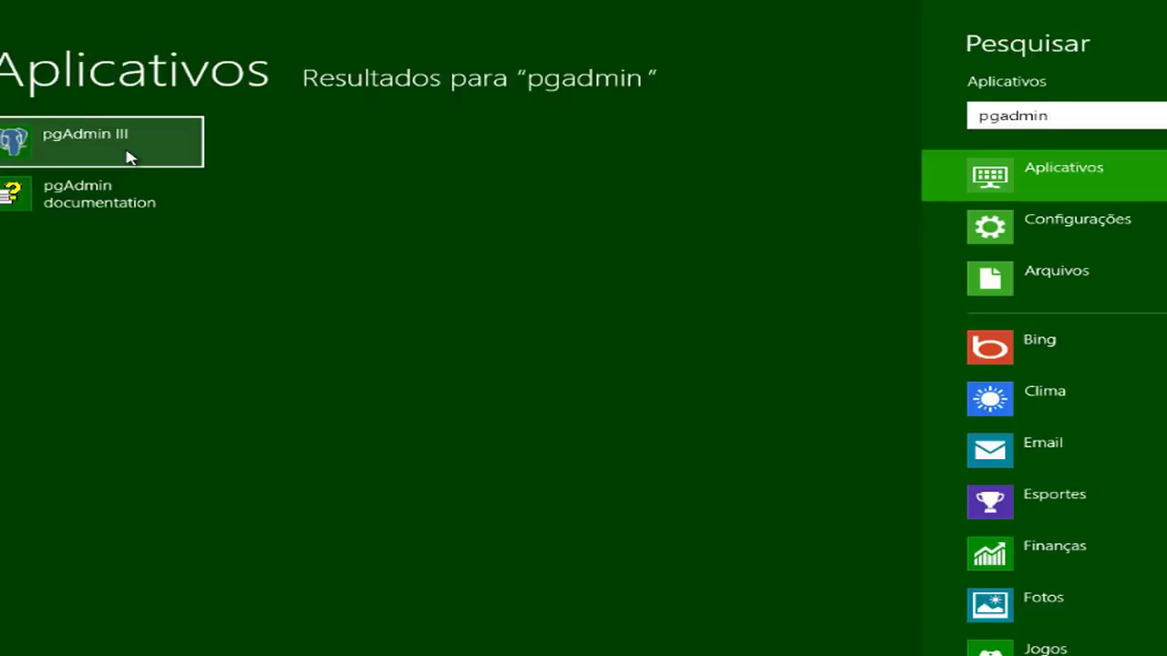
pyautogui.click(128, 157)
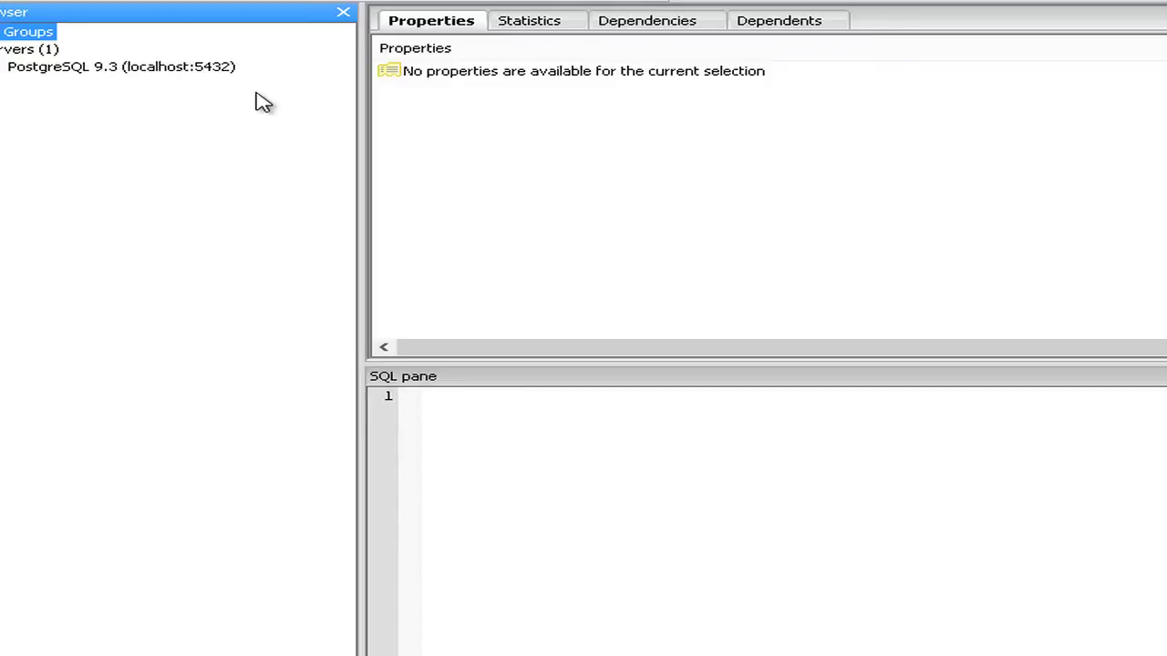
# Select the PostgreSQL 9.3 (localhost:5432) server node to display its properties.
pyautogui.click(97, 73)
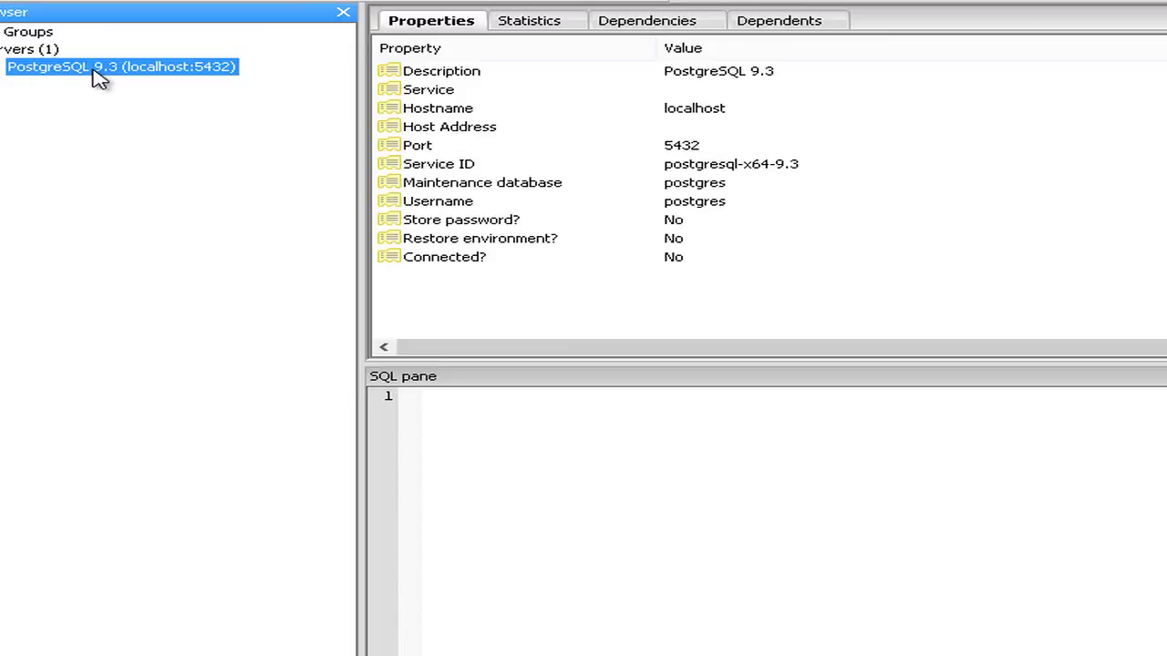
# Connect to the PostgreSQL 9.3 server, entering the postgres user's password.
pyautogui.rightClick(100, 79)
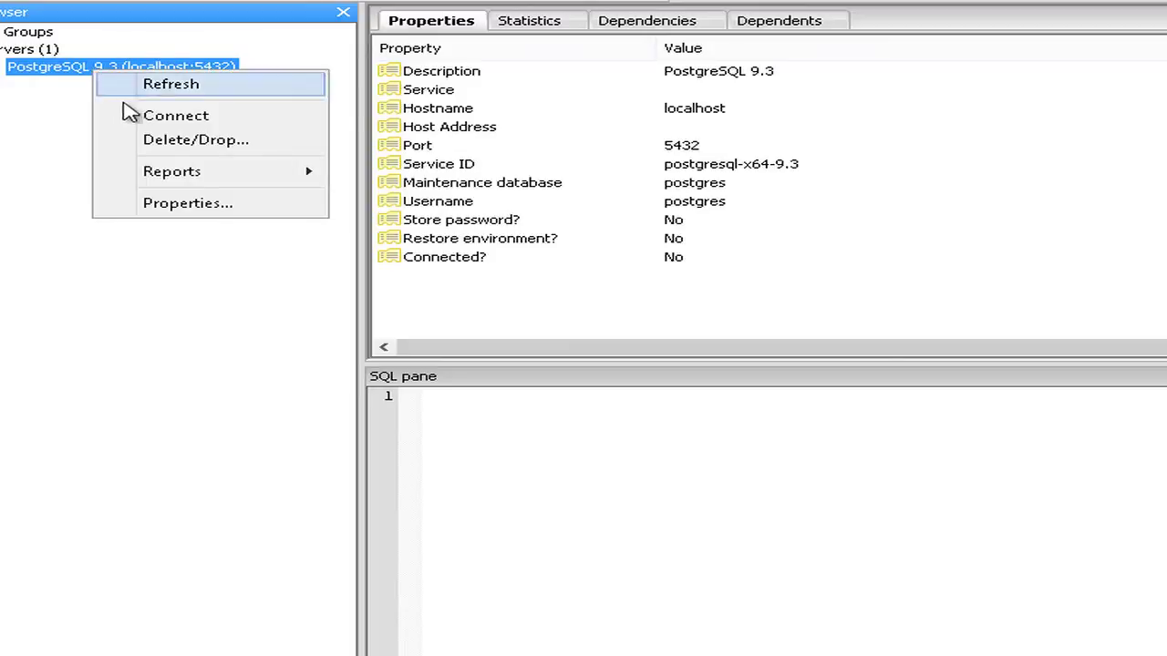
pyautogui.click(144, 116)
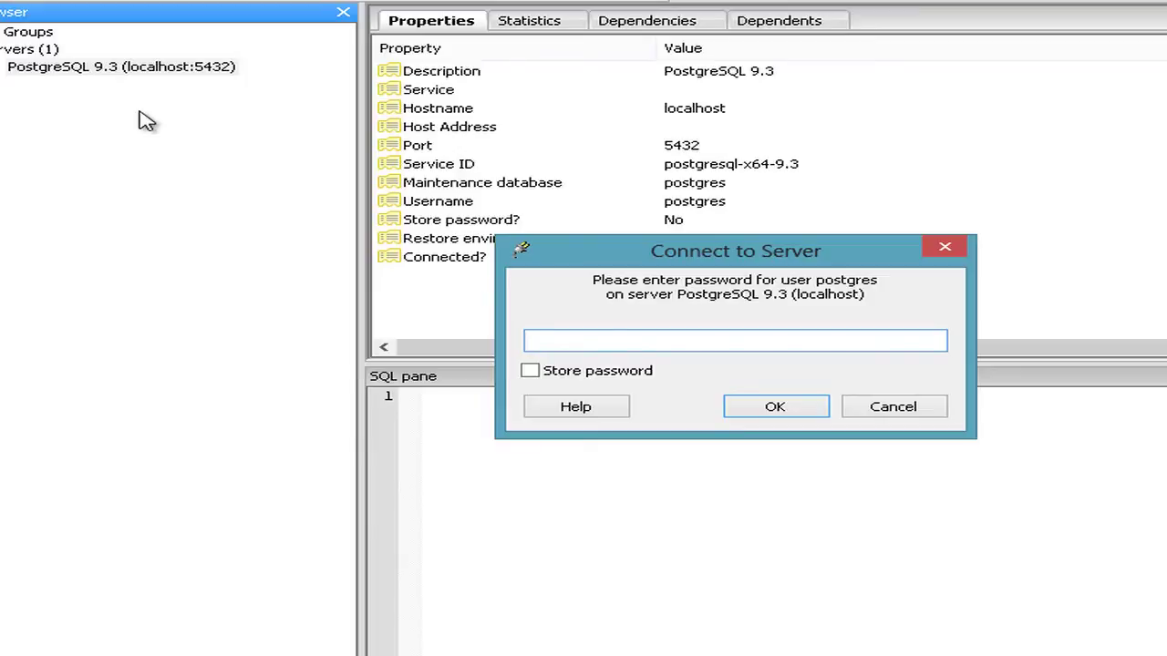
pyautogui.write('12345678')
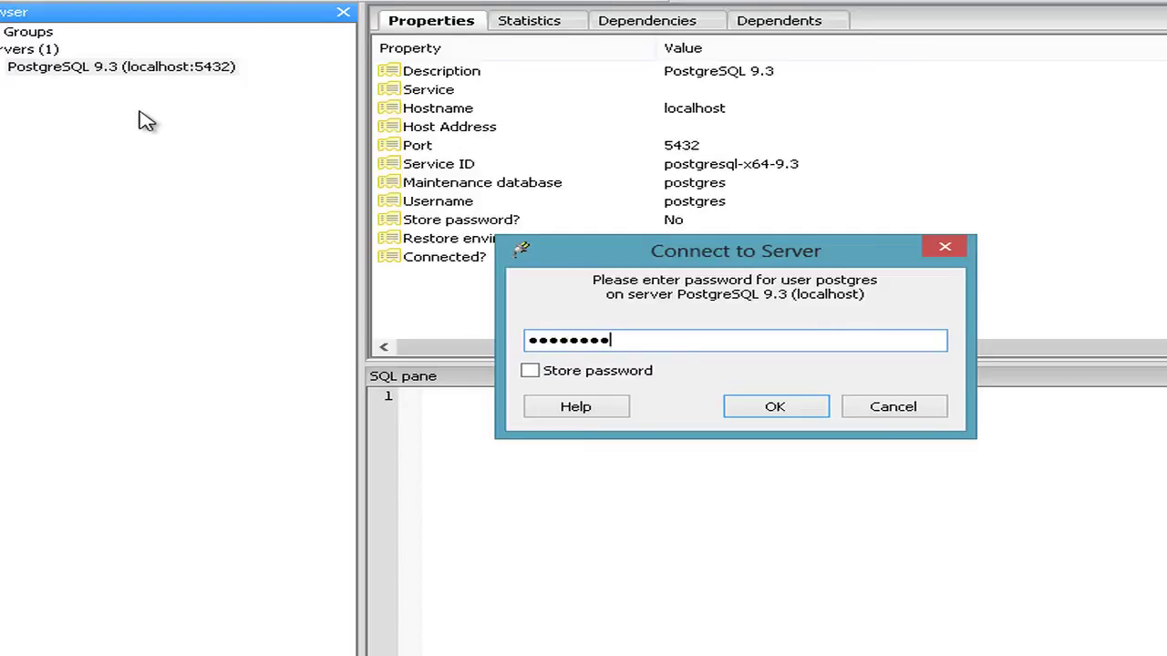
pyautogui.click(770, 406)
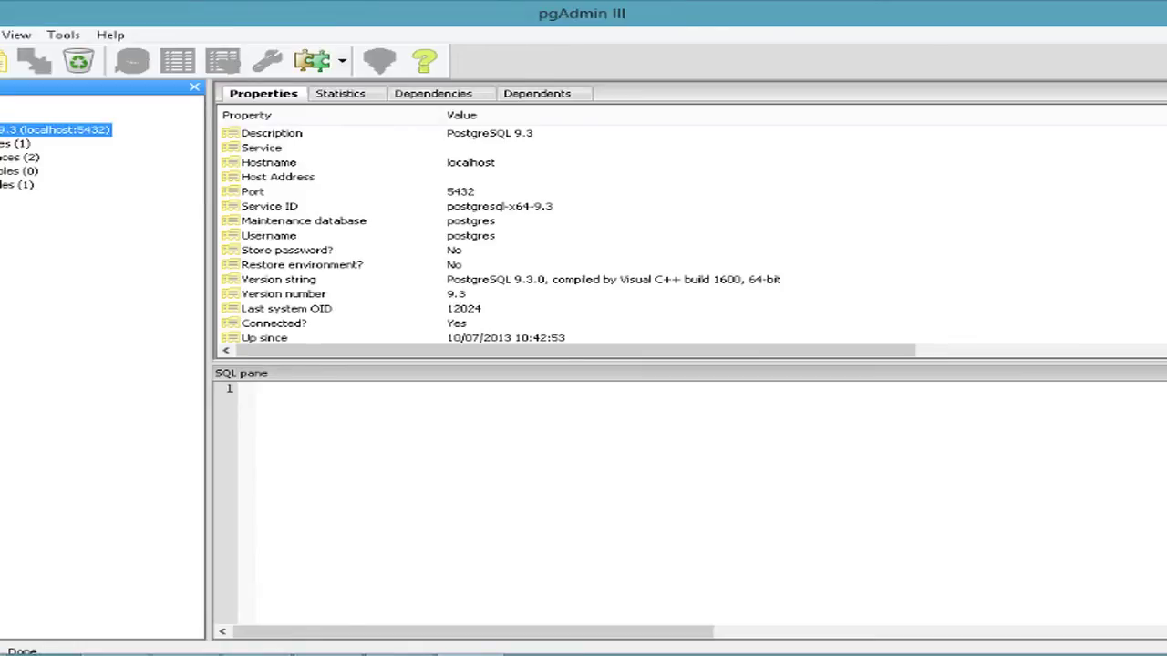
# Browse the server's Databases, Tablespaces, Group Roles and Login Roles groups.
pyautogui.click(13, 144)
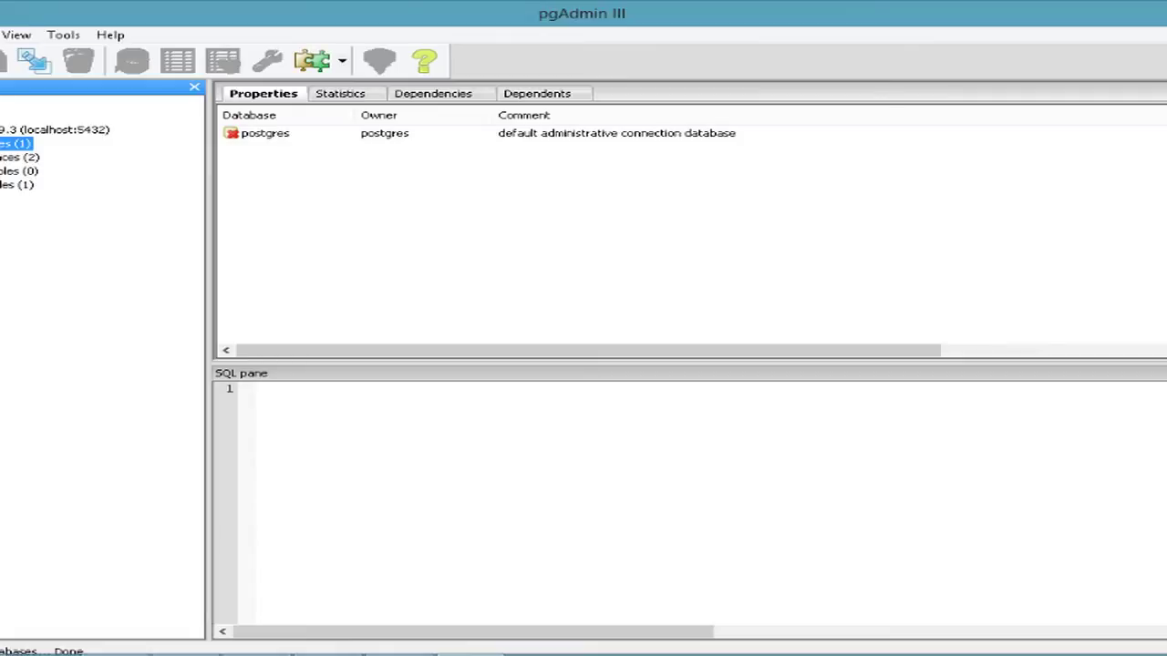
pyautogui.click(20, 157)
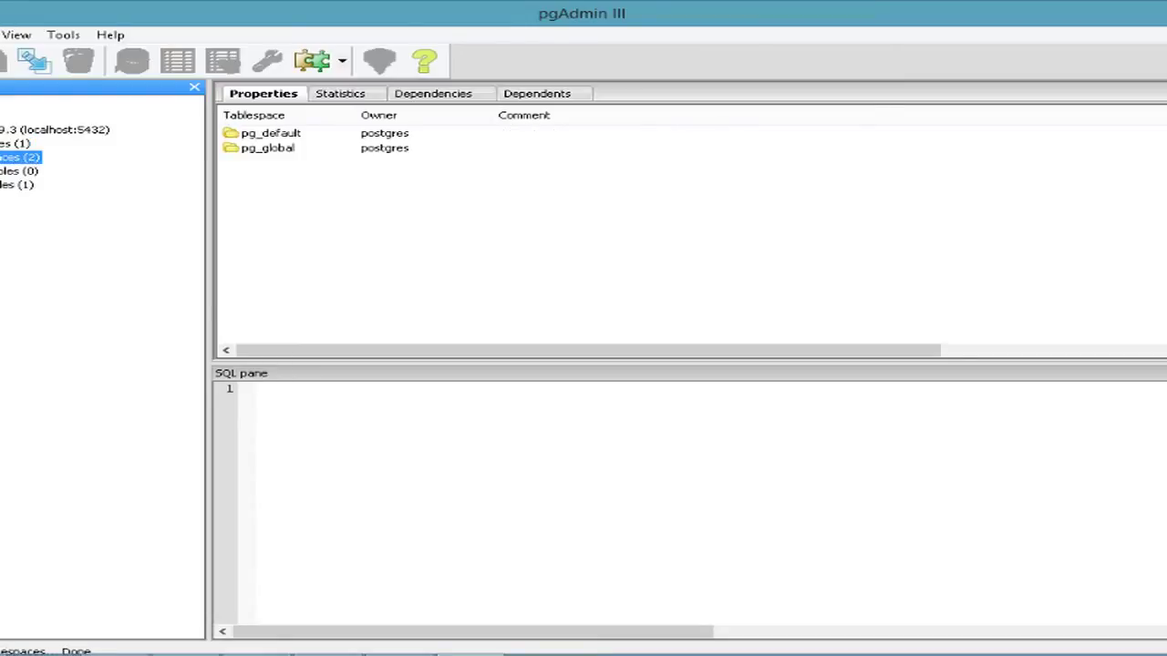
pyautogui.click(20, 172)
pyautogui.click(18, 184)
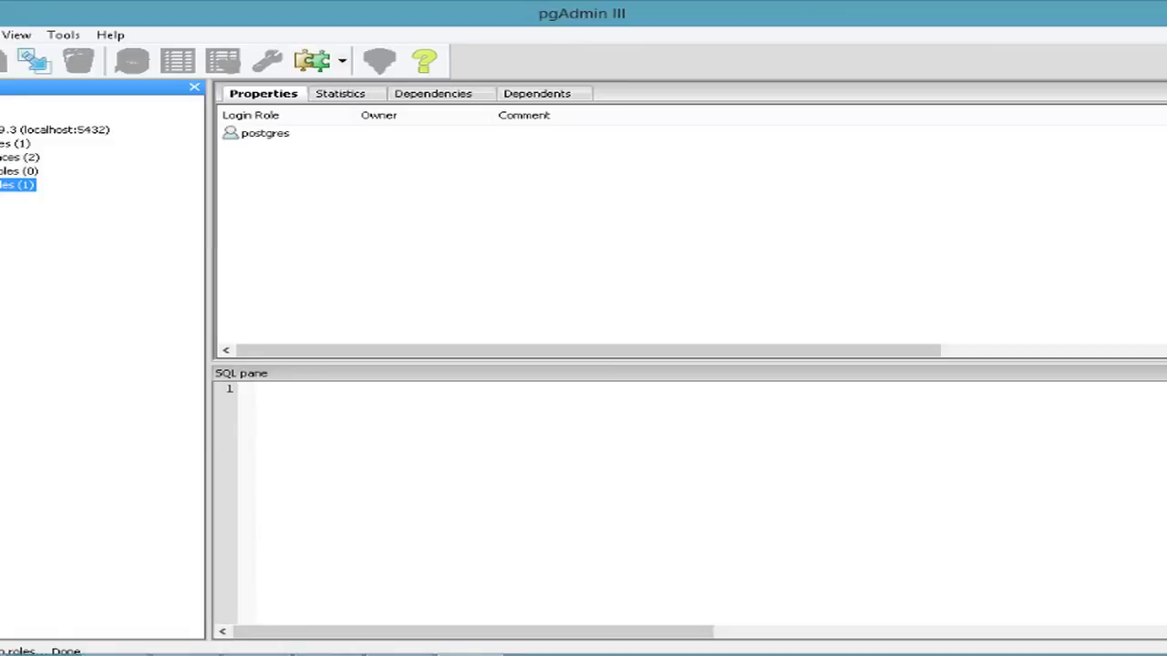
# Expand Databases and open the postgres database to view its properties and contents.
pyautogui.click(0, 143)
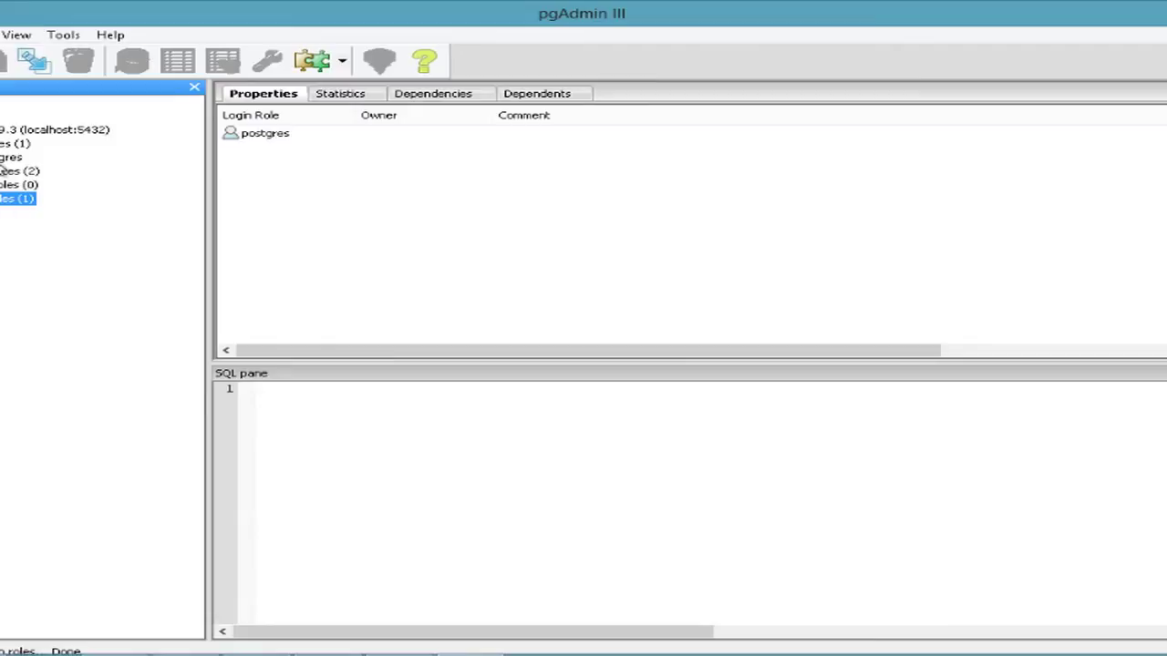
pyautogui.click(3, 158)
pyautogui.click(0, 158)
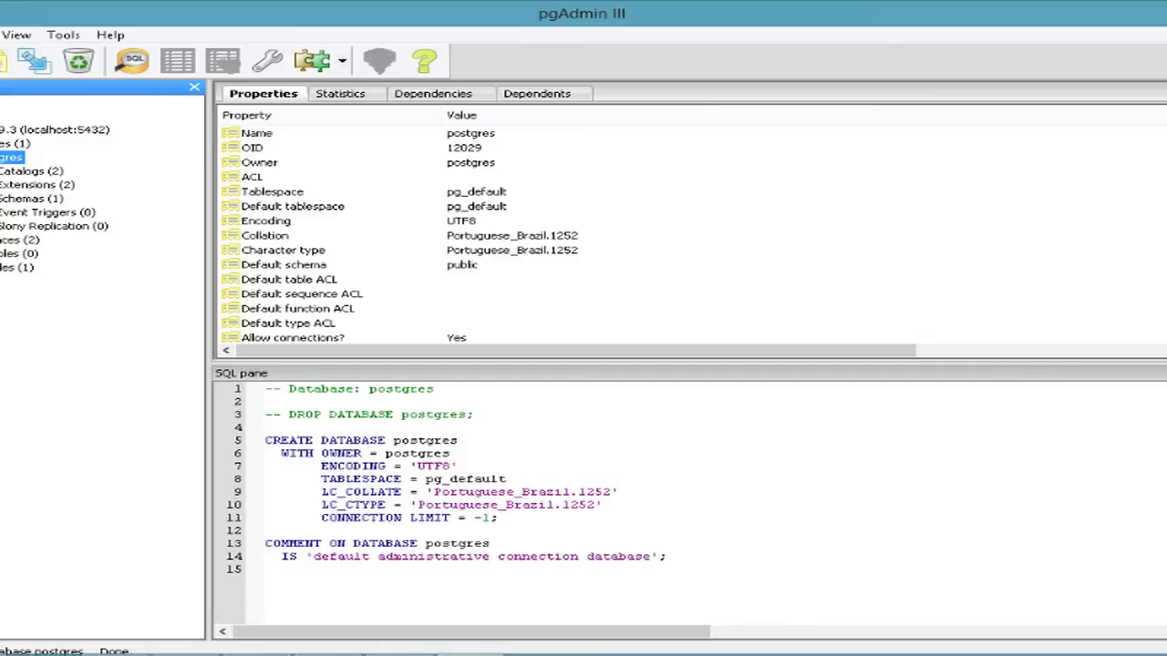
# Expand Schemas and the public schema to reveal its object groups.
pyautogui.click(0, 197)
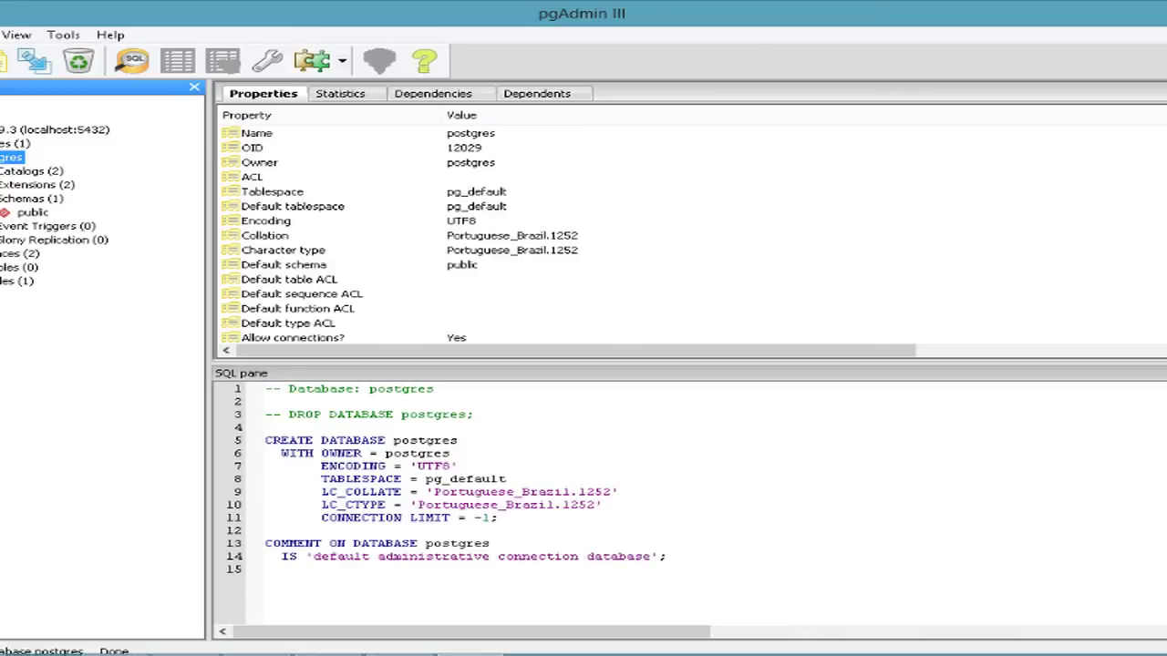
pyautogui.click(30, 212)
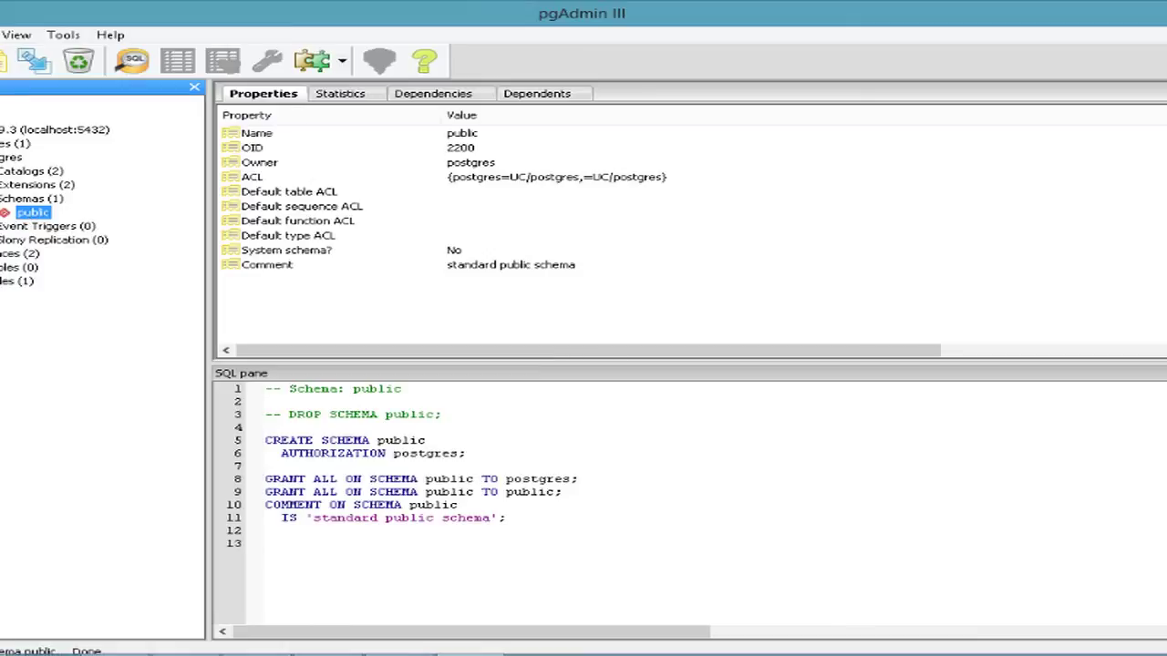
pyautogui.press('Right')
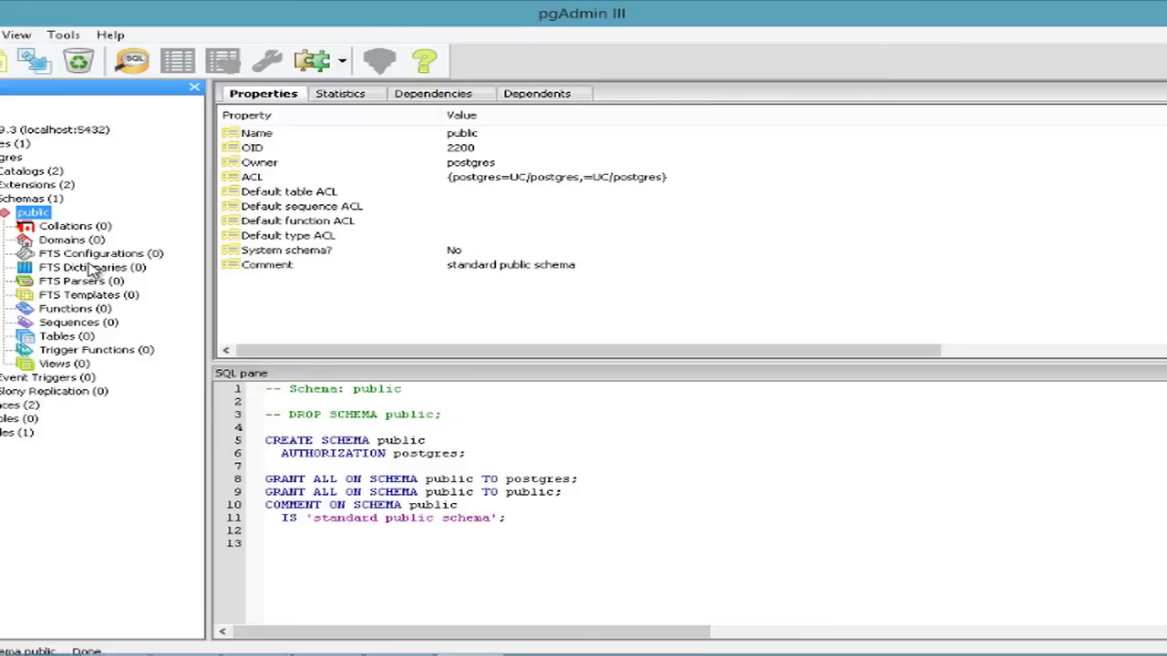
# Inspect public's Functions, Sequences, Tables and Trigger Functions, then reselect the postgres database.
pyautogui.click(74, 309)
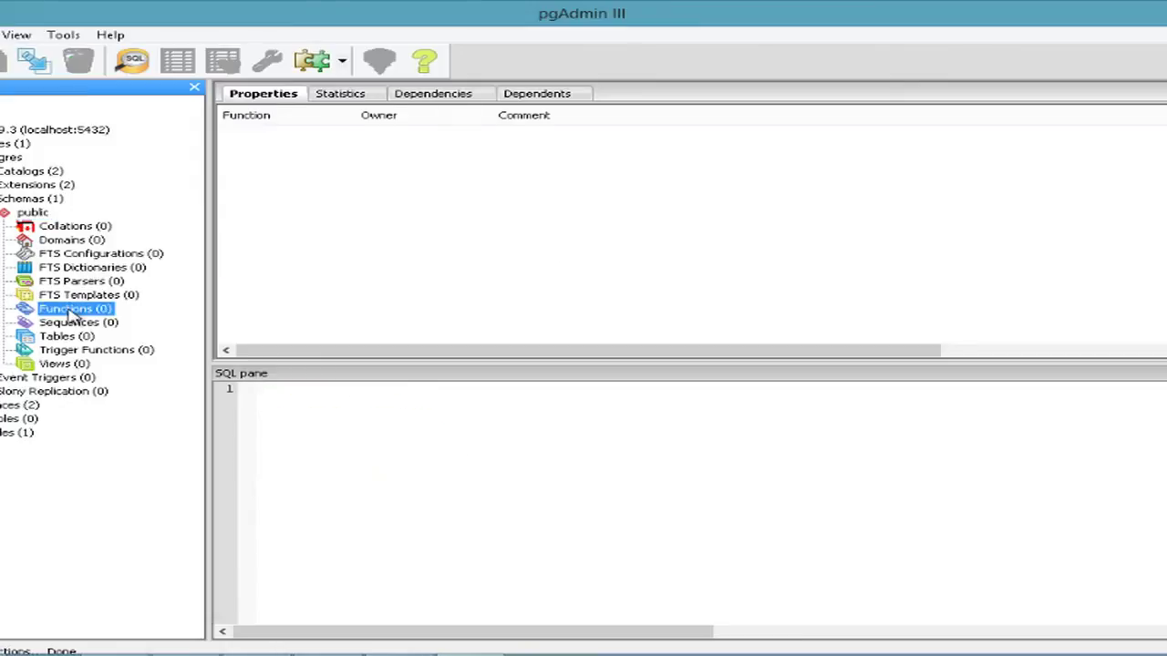
pyautogui.click(69, 325)
pyautogui.click(65, 336)
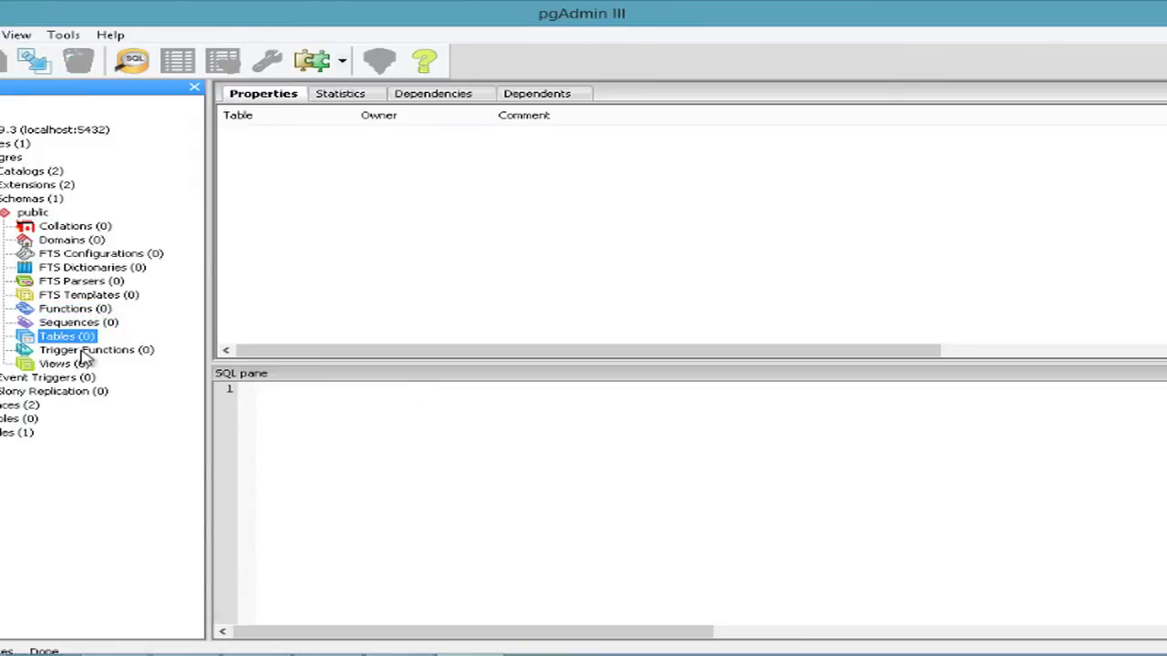
pyautogui.click(82, 352)
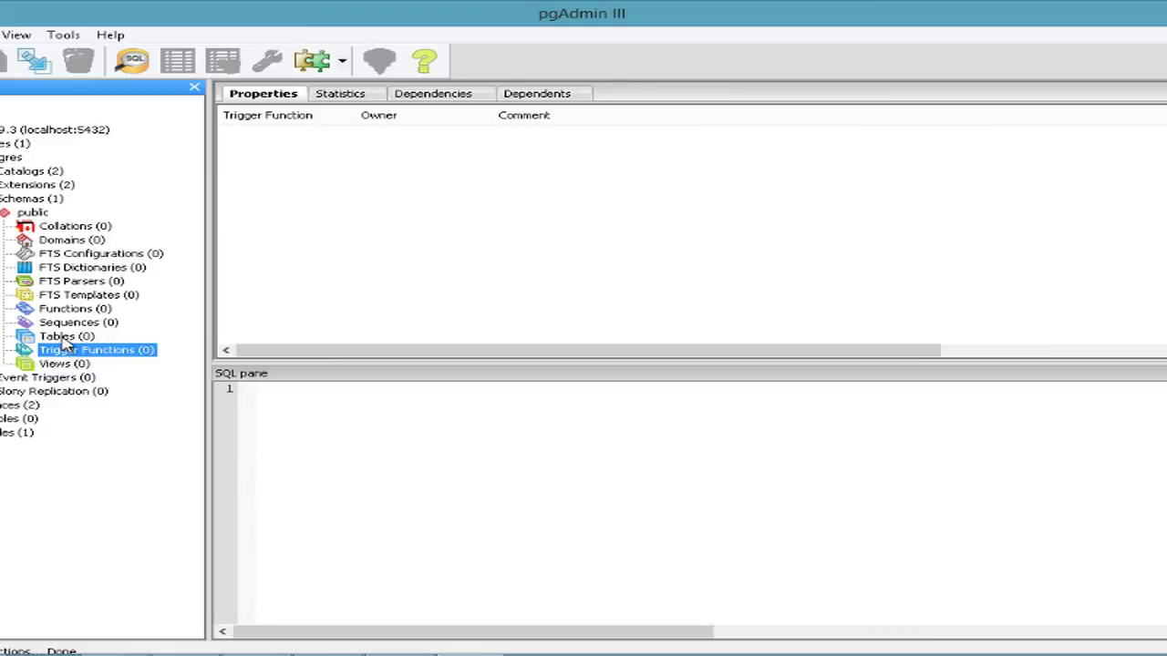
pyautogui.click(64, 338)
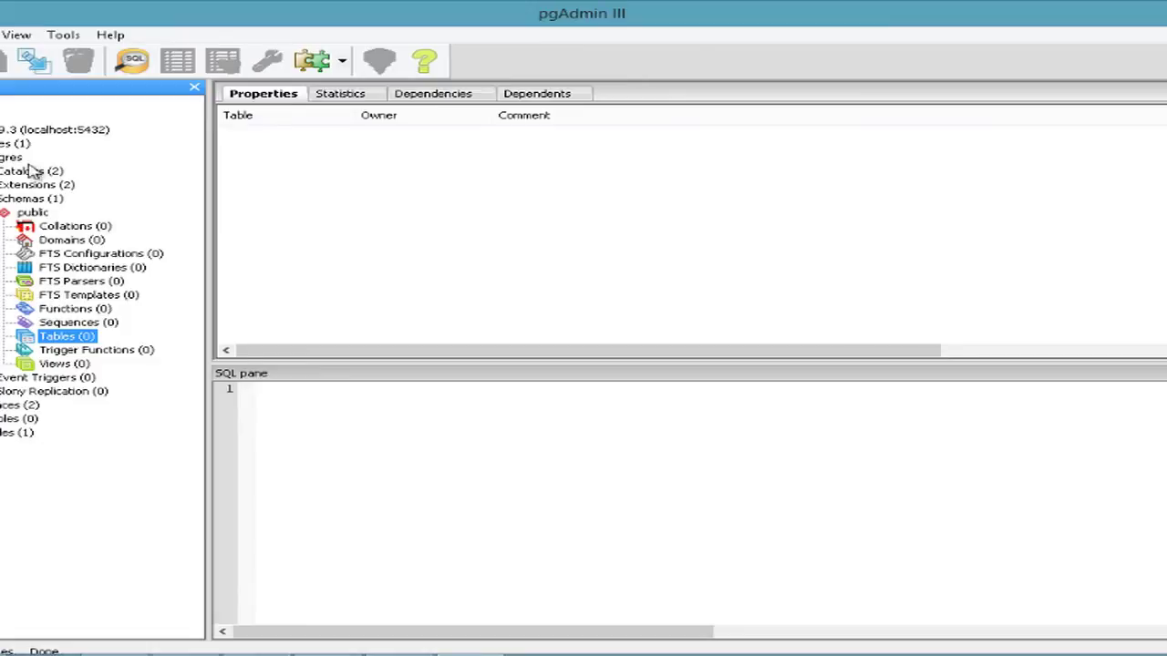
pyautogui.click(1, 158)
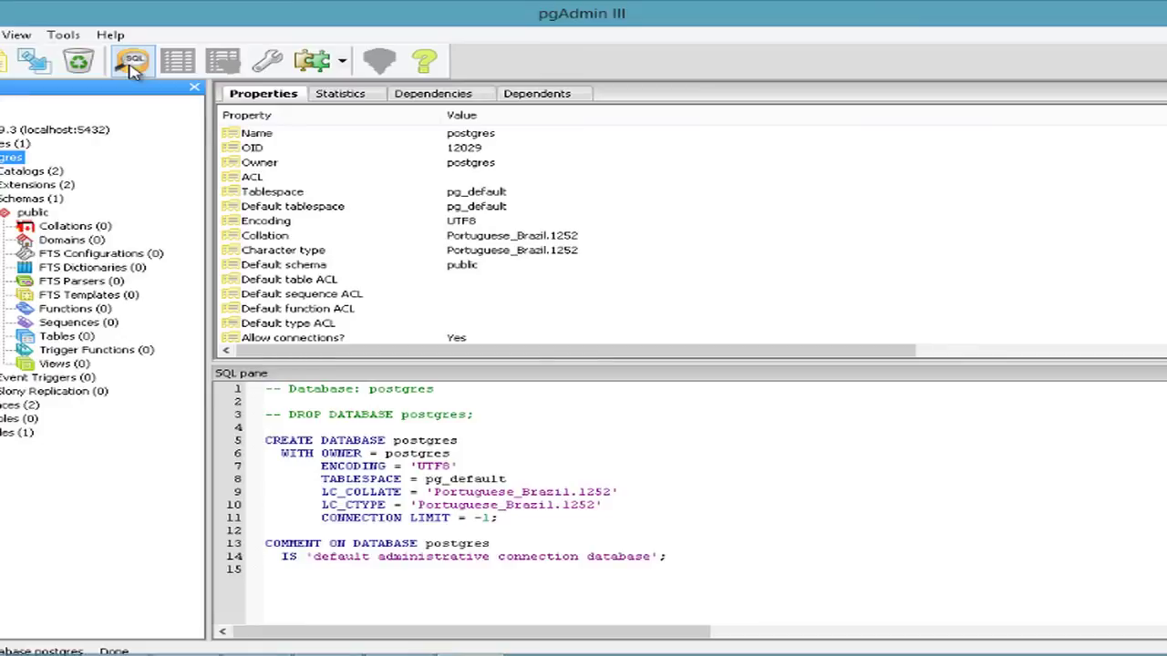
# In a new SQL query window, start the statement CREATE TABLE PESSOA ( );.
pyautogui.click(132, 65)
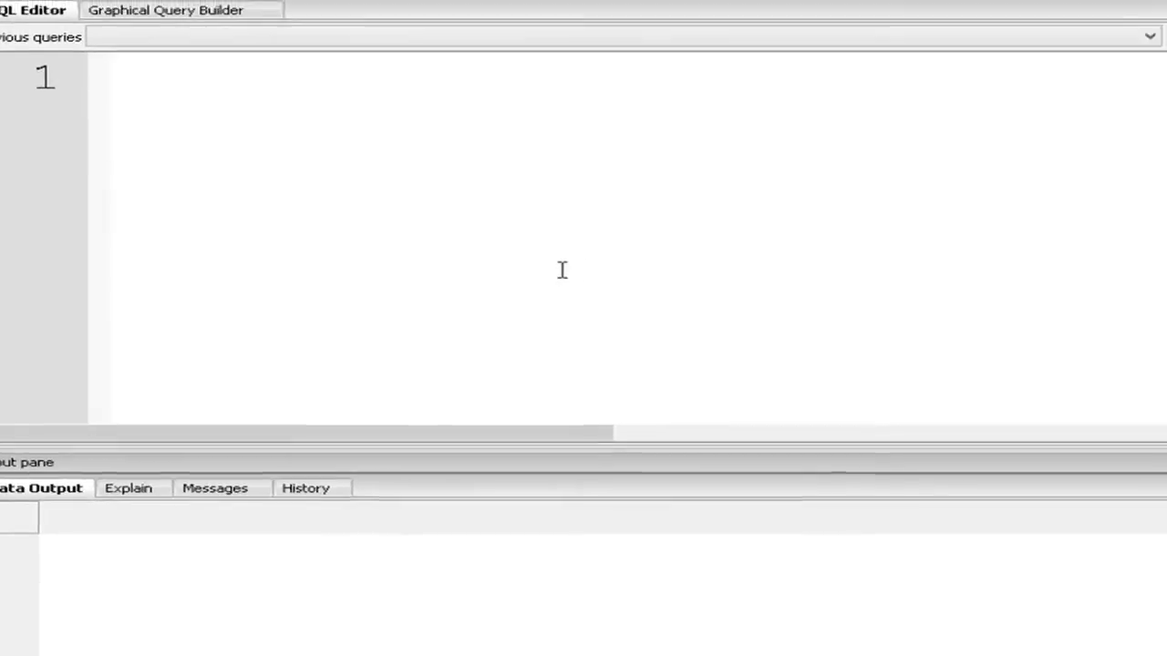
pyautogui.write('create')
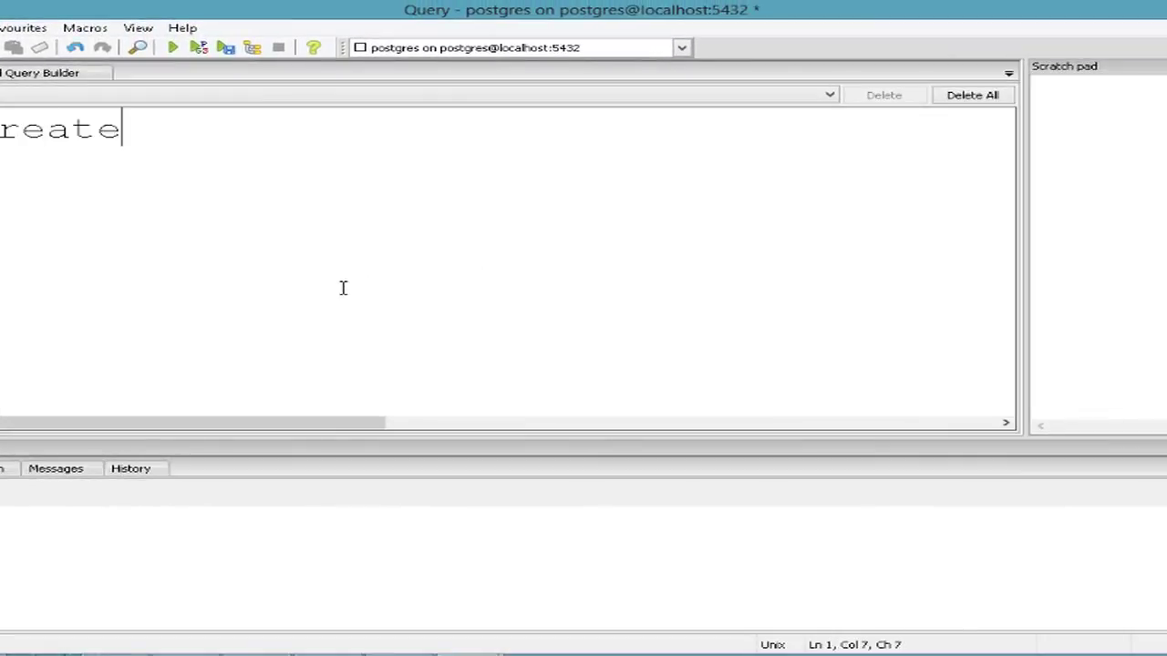
pyautogui.hotkey('ctrl', 'a')
pyautogui.write('CREATE TABLE PESSO')
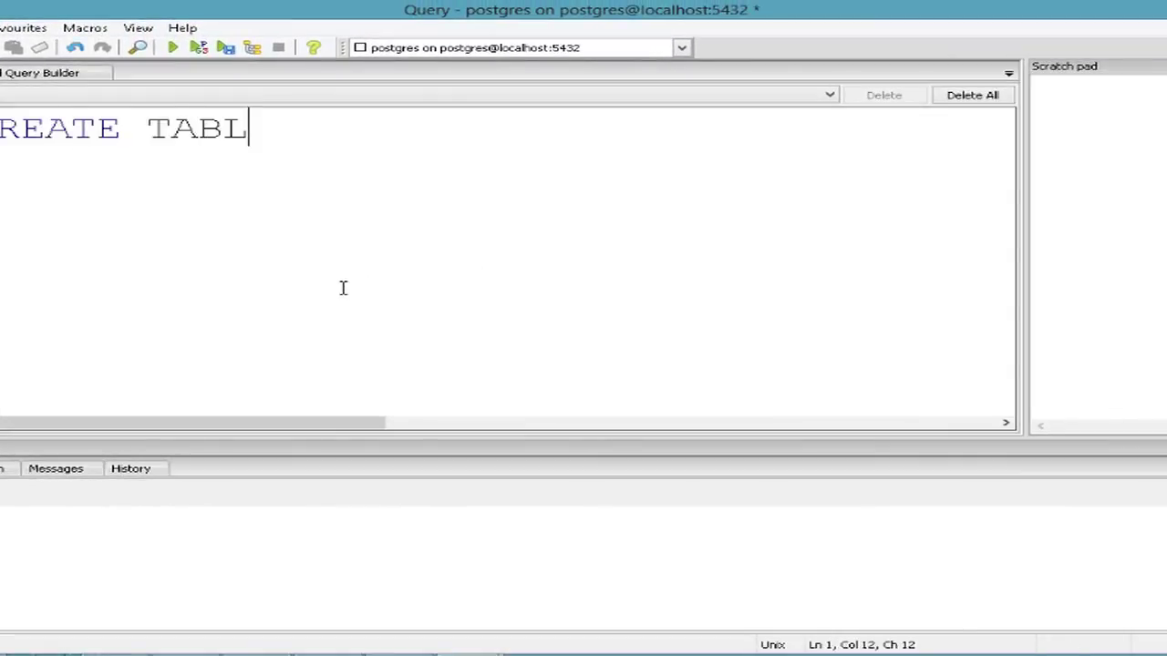
pyautogui.write('A (')
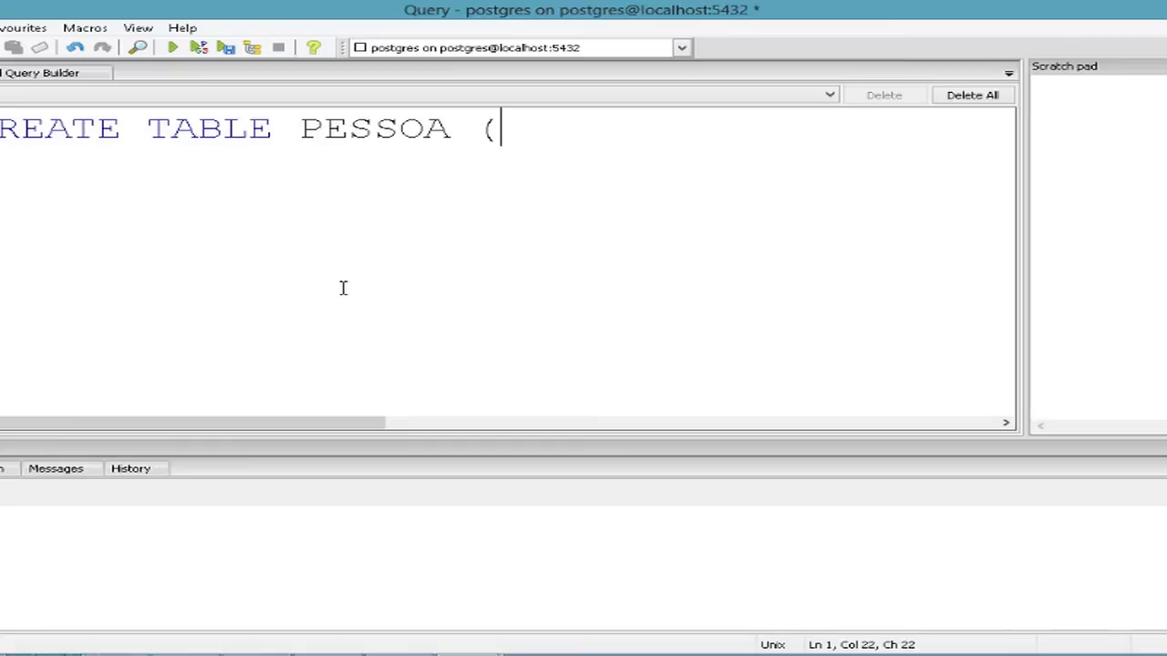
pyautogui.press('Return')
pyautogui.write(');')
# Add the columns CODIGO INTEGER PRIMARY KEY and NOME VARCHAR(60) inside the parentheses.
pyautogui.press('Left')
pyautogui.press('Left')
pyautogui.press('Left')
pyautogui.press('Return')
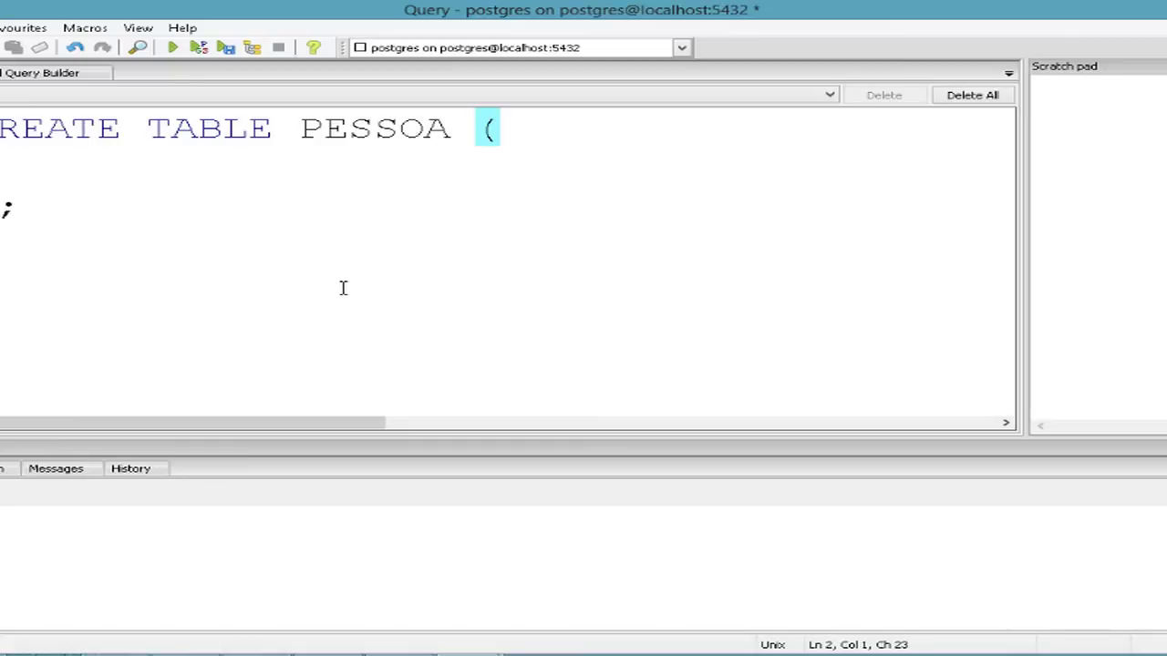
pyautogui.press('Tab')
pyautogui.write('CODIGO ')
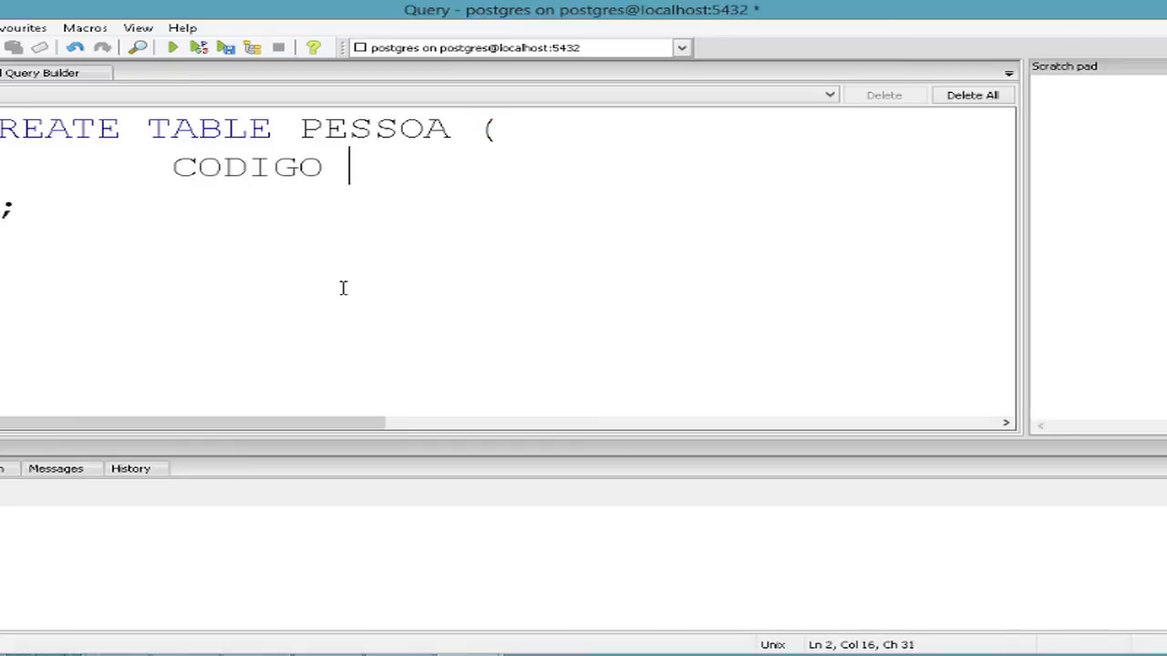
pyautogui.write('INTEGER PRIMARY KEY,')
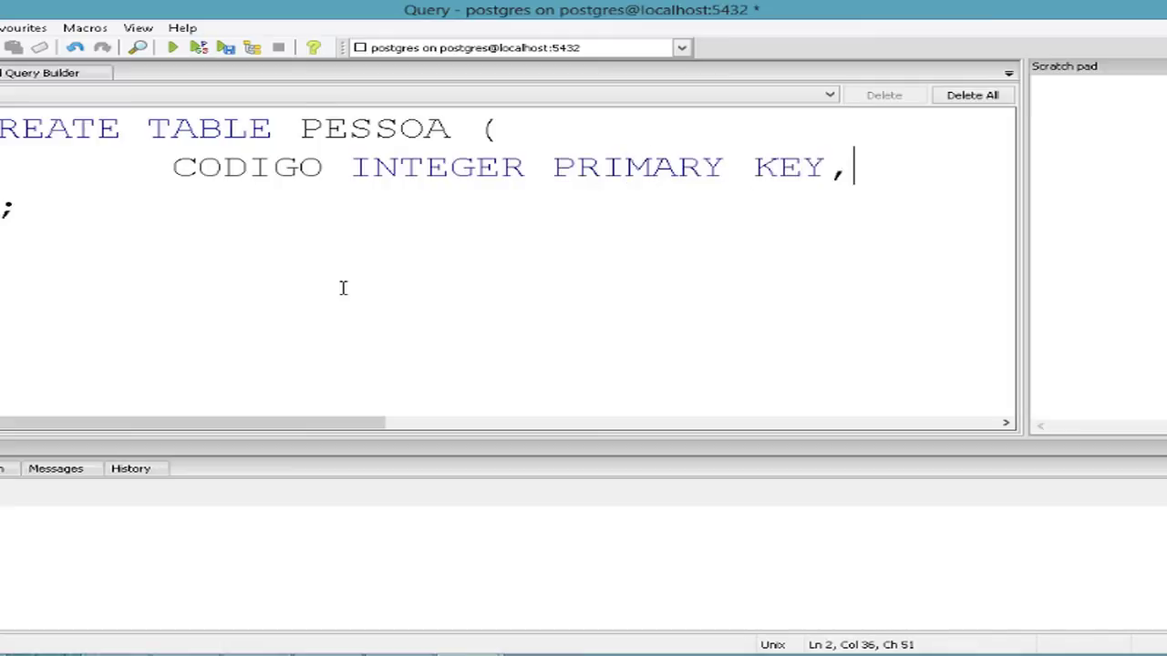
pyautogui.press('Return')
pyautogui.write('NOME VARCHAR*')
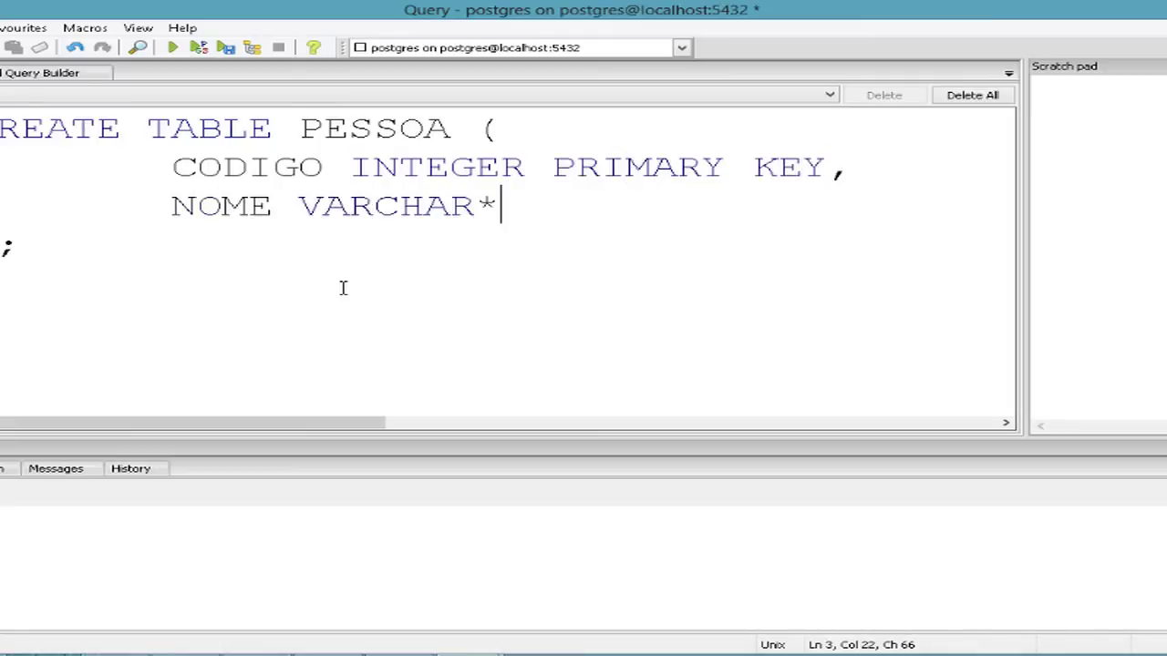
pyautogui.press('BackSpace')
pyautogui.write('(60)')
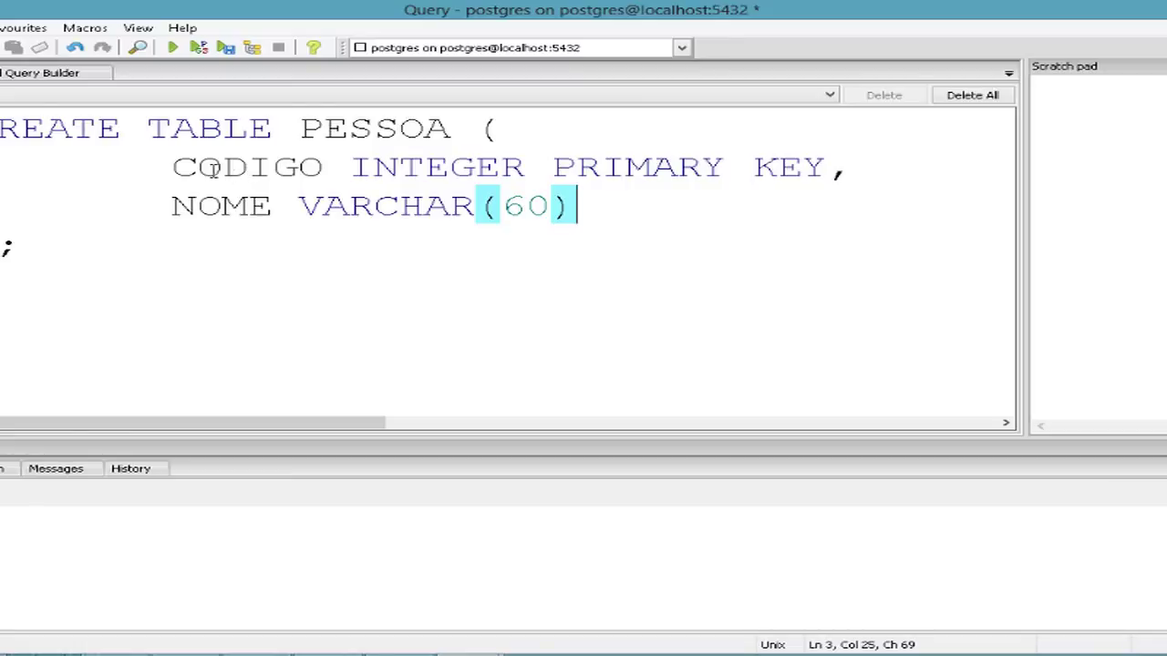
pyautogui.click(174, 48)
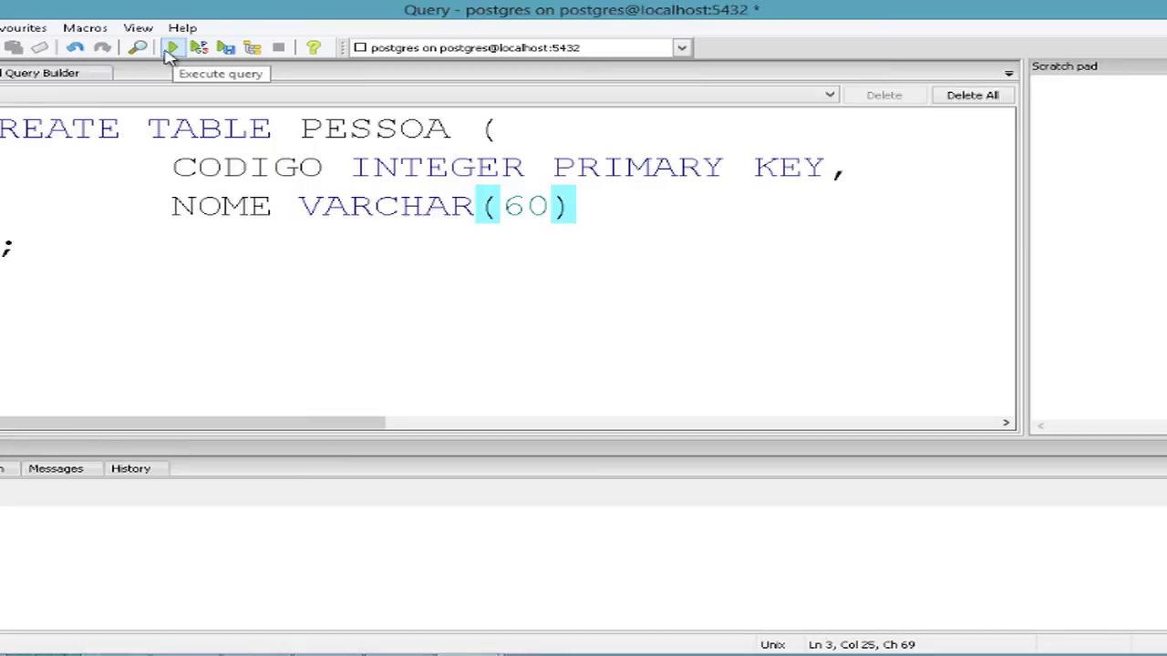
# Execute the CREATE TABLE PESSOA statement with F5 and select the success message in Messages.
pyautogui.click(0, 28)
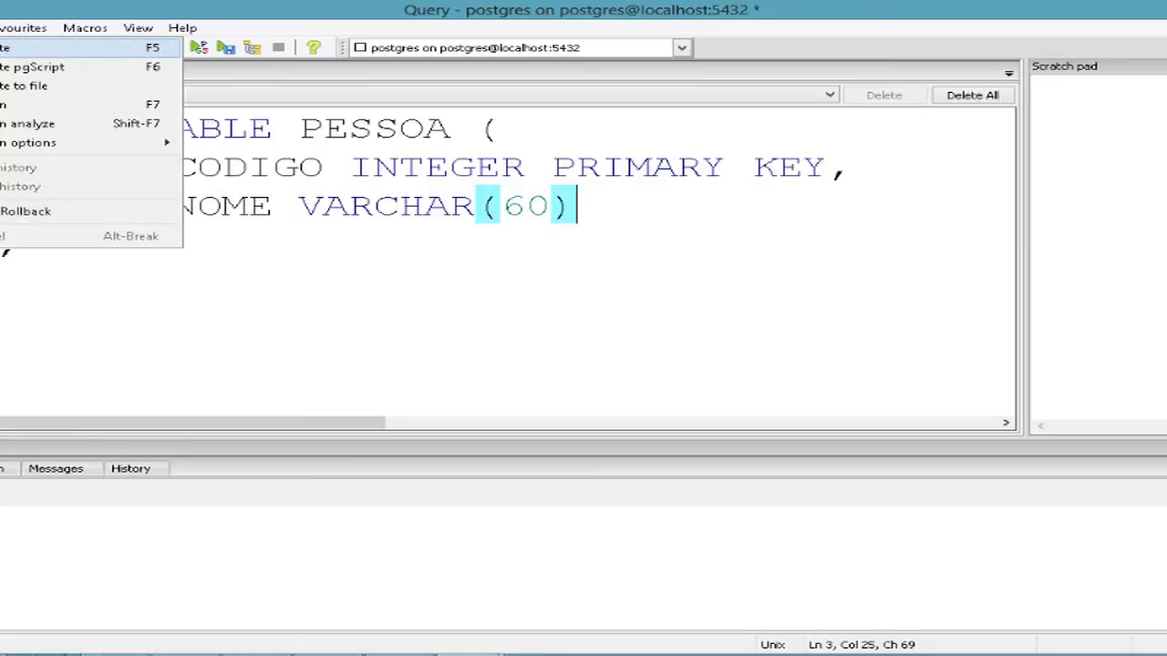
pyautogui.click(296, 137)
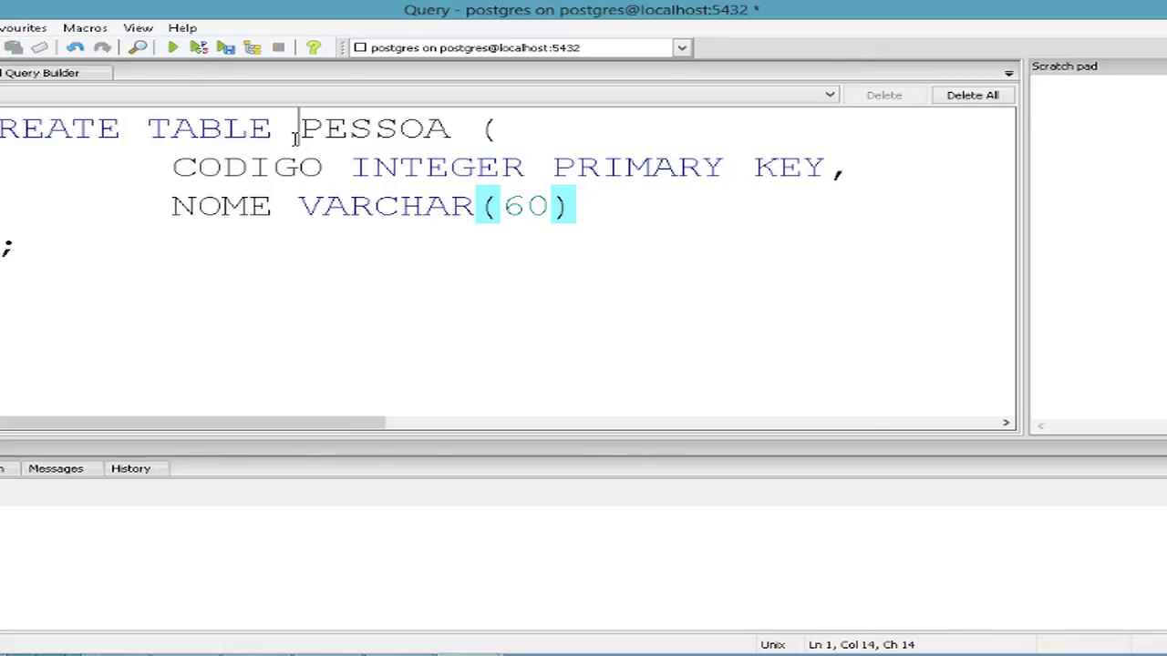
pyautogui.press('F5')
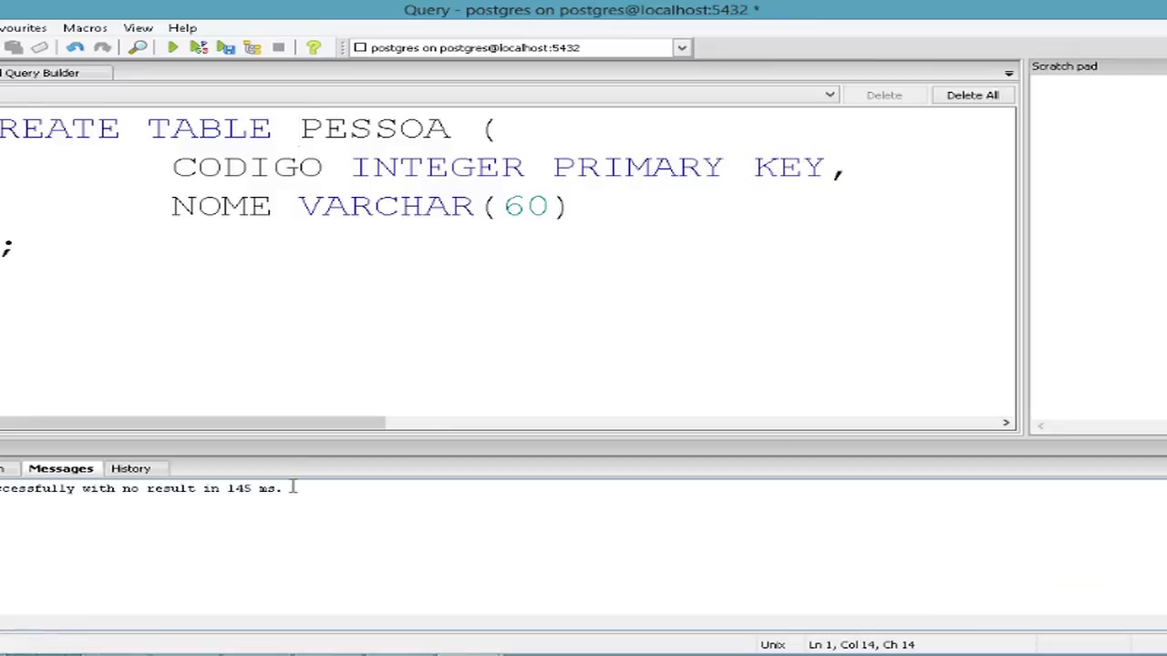
pyautogui.click(286, 488)
pyautogui.moveTo(284, 489); pyautogui.dragTo(0, 488)
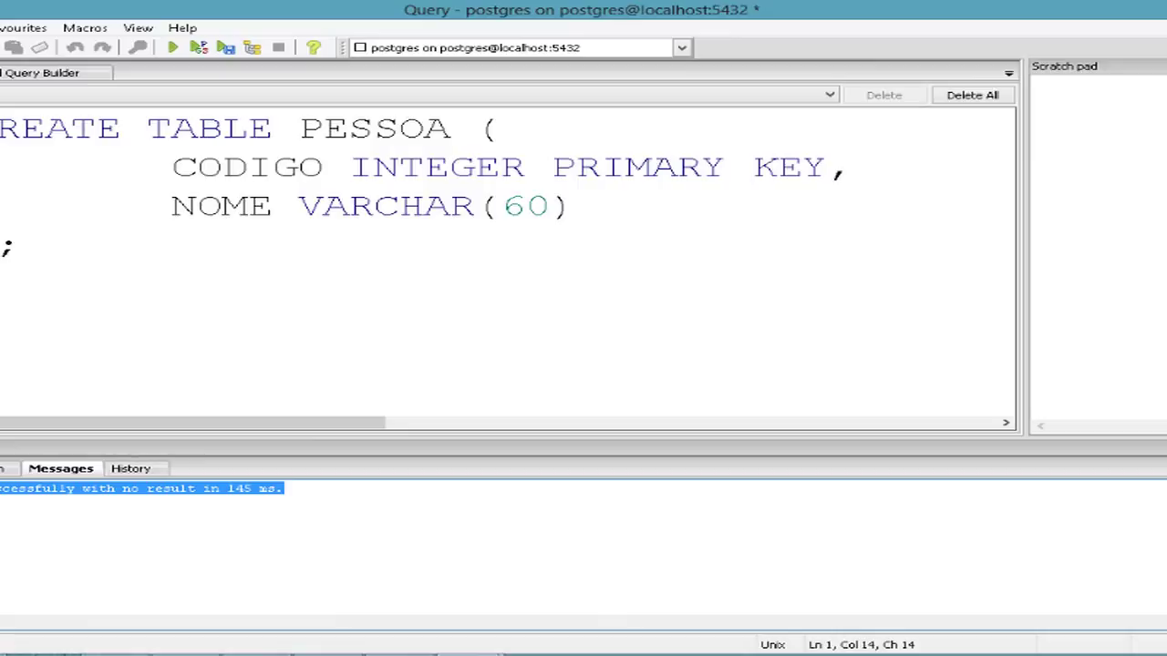
pyautogui.click(85, 273)
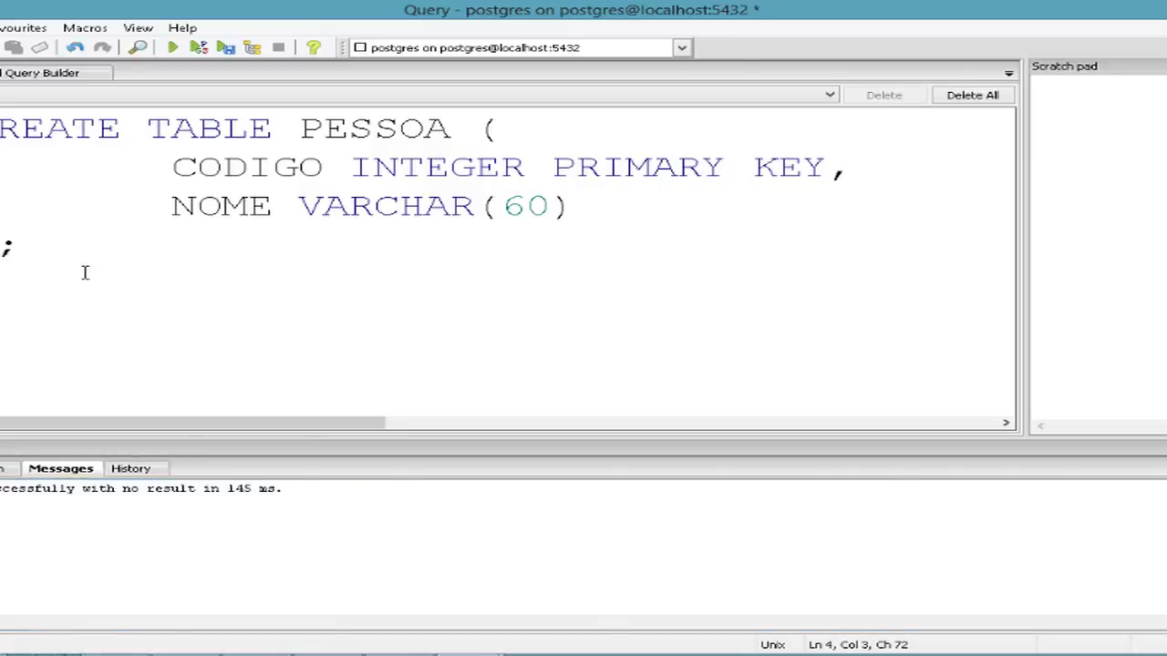
# Replace the statement with SELECT * FROM PESSOA and run it to show the empty columns.
pyautogui.hotkey('shift', 'Up')
pyautogui.hotkey('shift', 'Up')
pyautogui.hotkey('shift', 'Up')
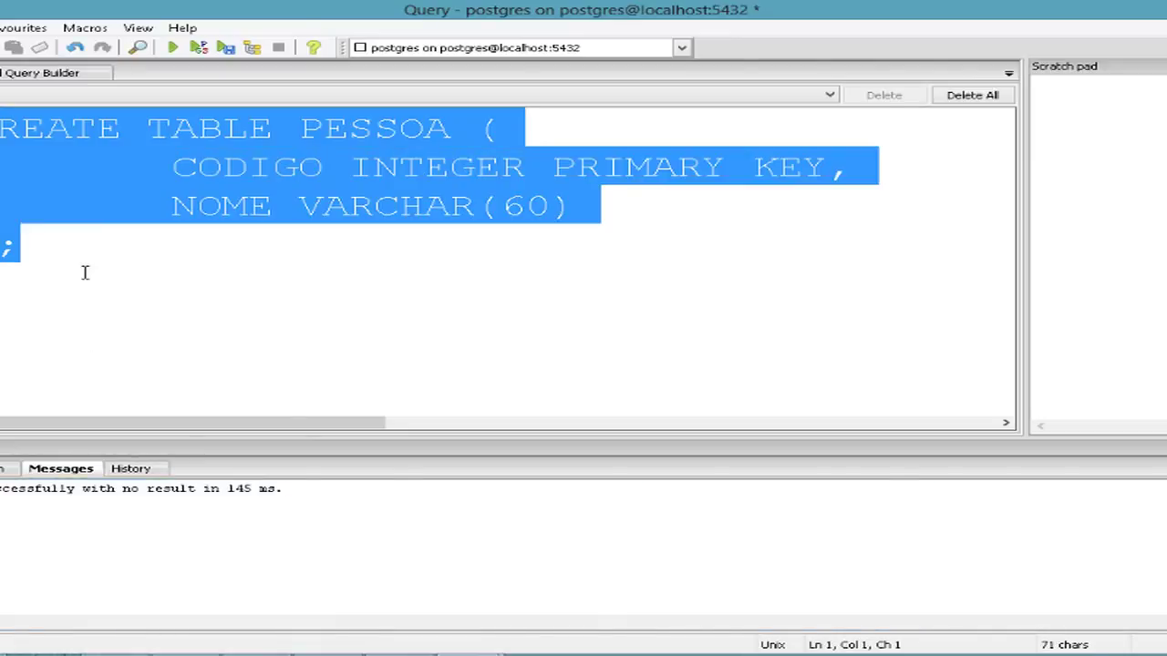
pyautogui.write('SELECT * F')
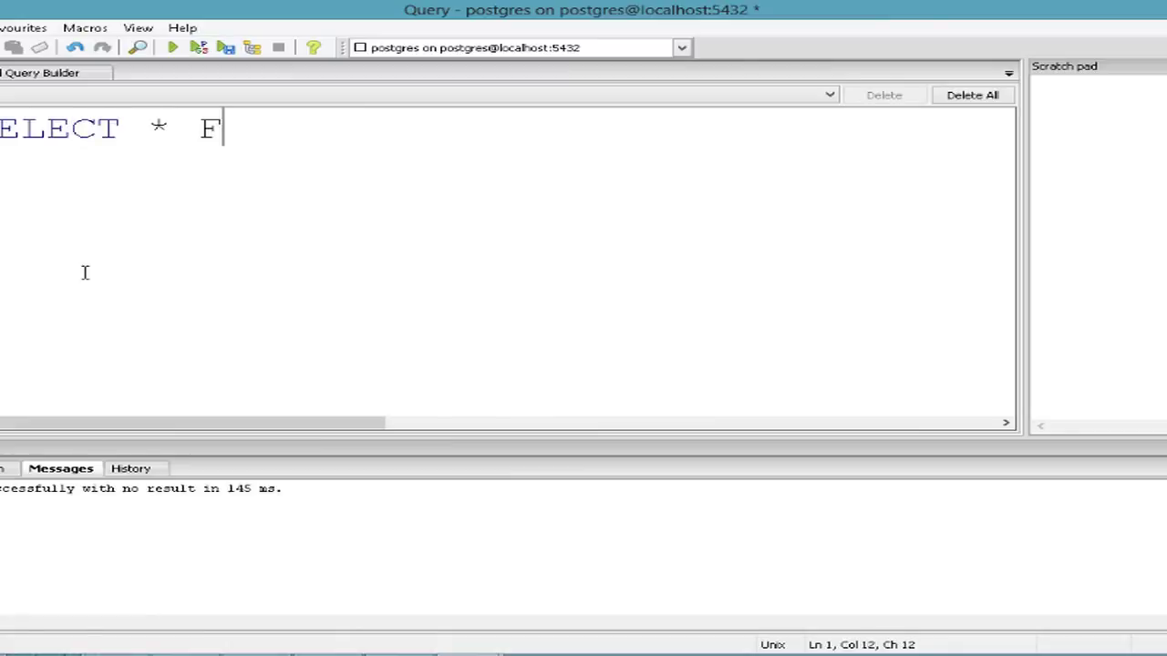
pyautogui.write('ROM PESSOA')
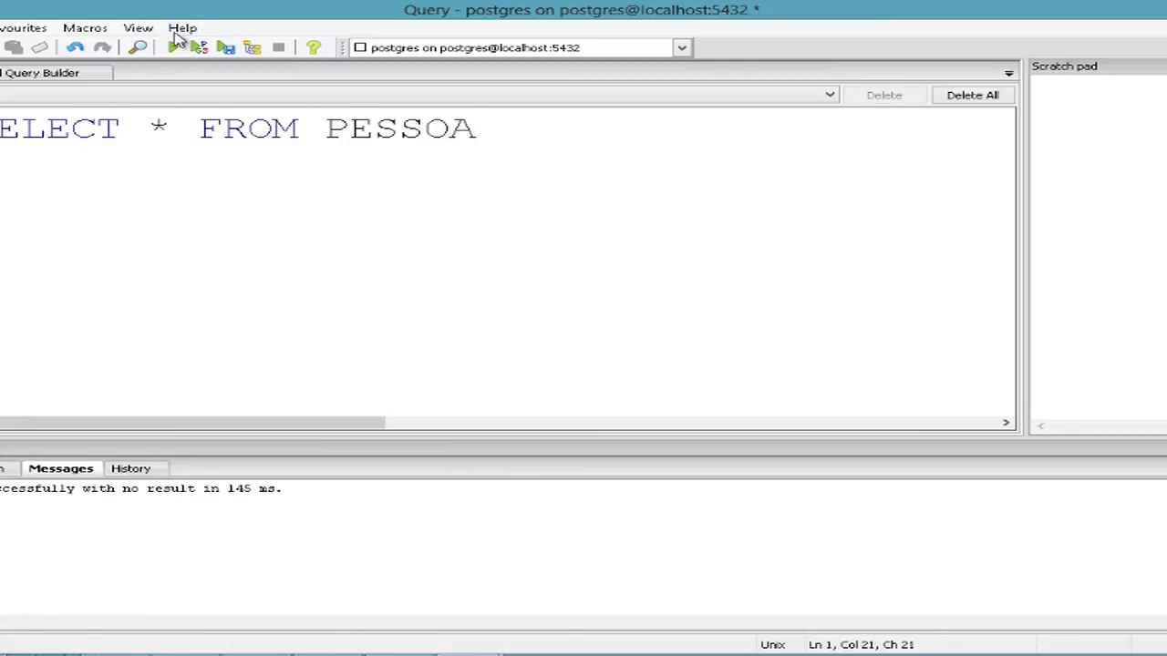
pyautogui.click(176, 49)
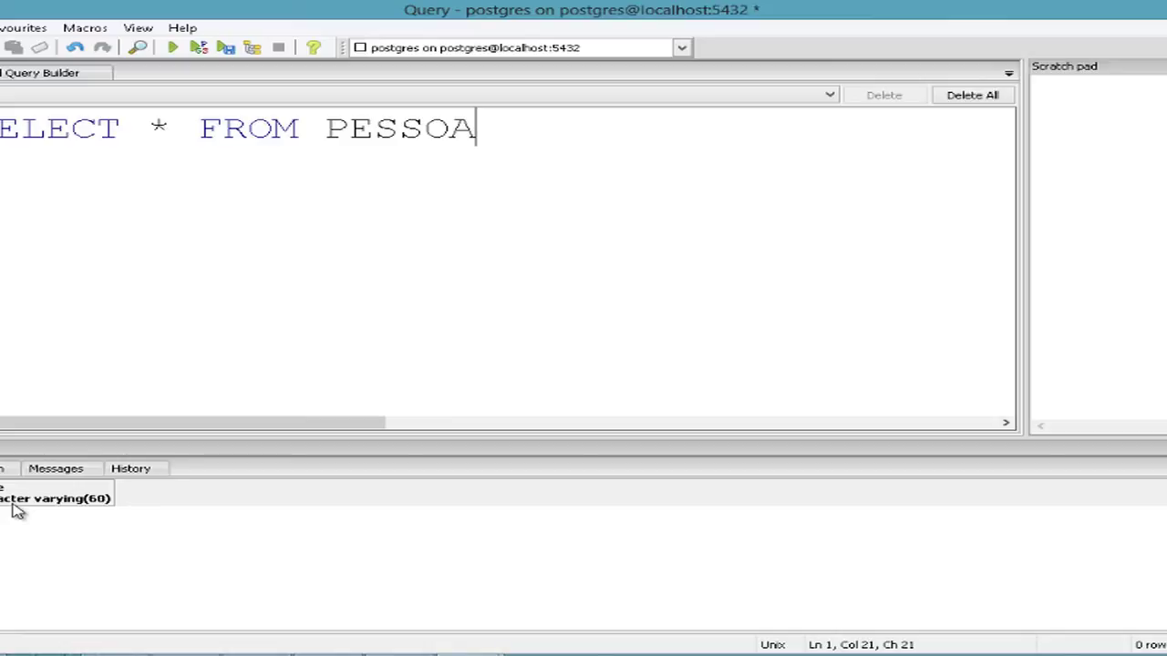
pyautogui.hotkey('ctrl', 'a')
# Insert a row with codigo 1 and a person's name into PESSOA and execute it.
pyautogui.write('INSERT IN')
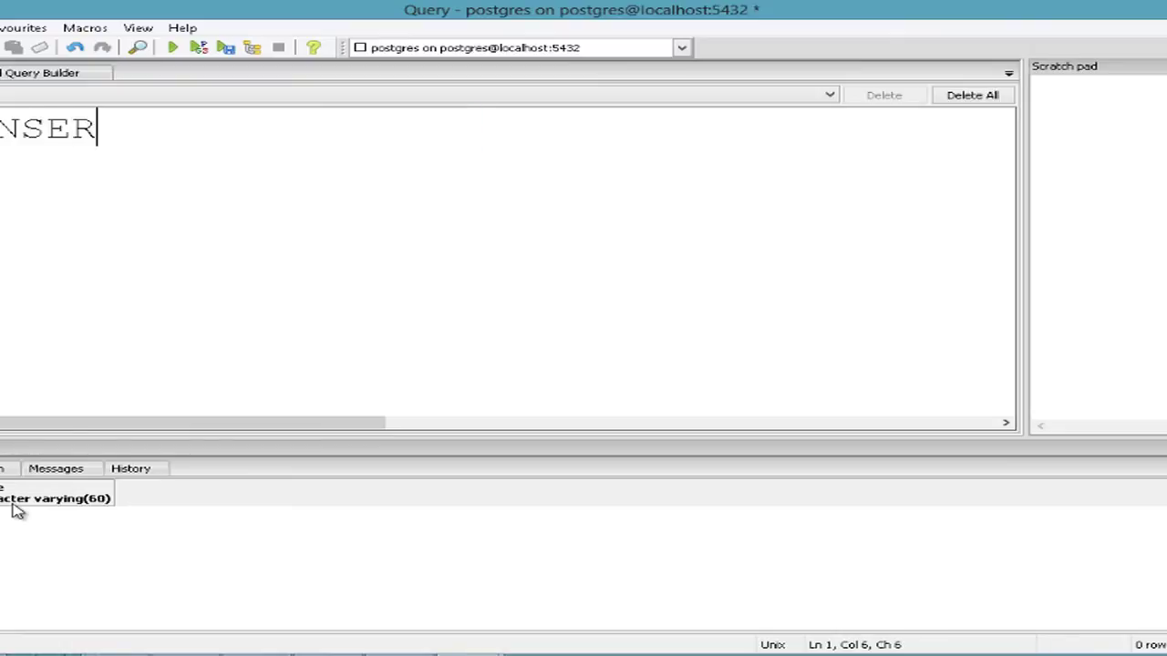
pyautogui.write('TO PESSOA')
pyautogui.press('Return')
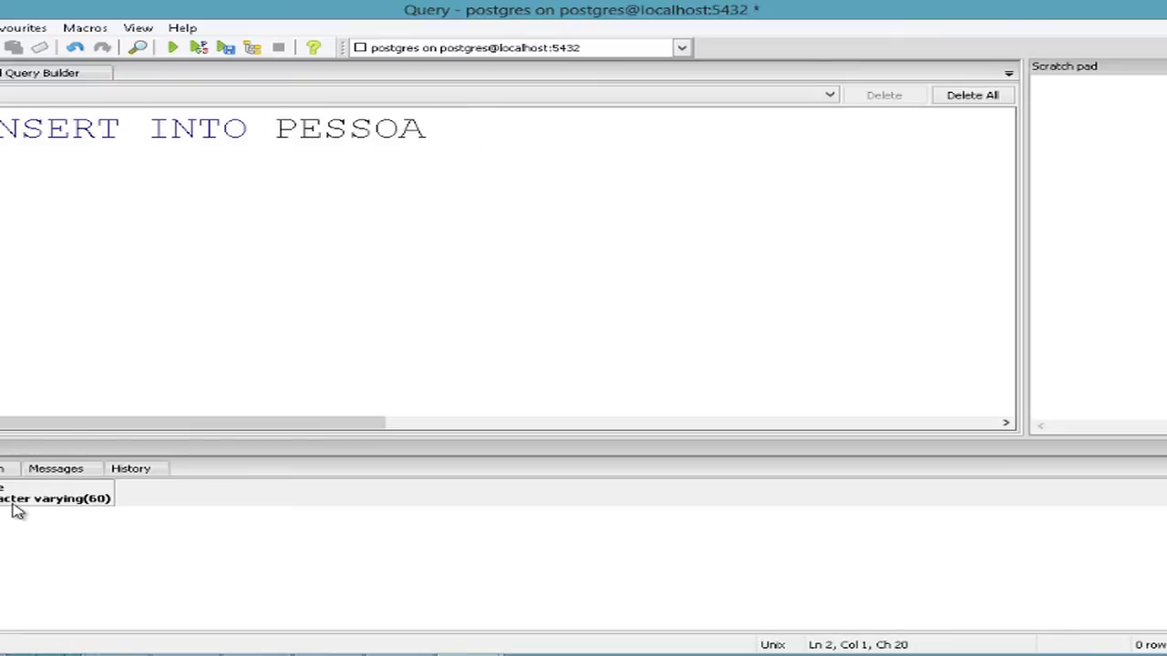
pyautogui.write('AL')
pyautogui.write('UES(1')
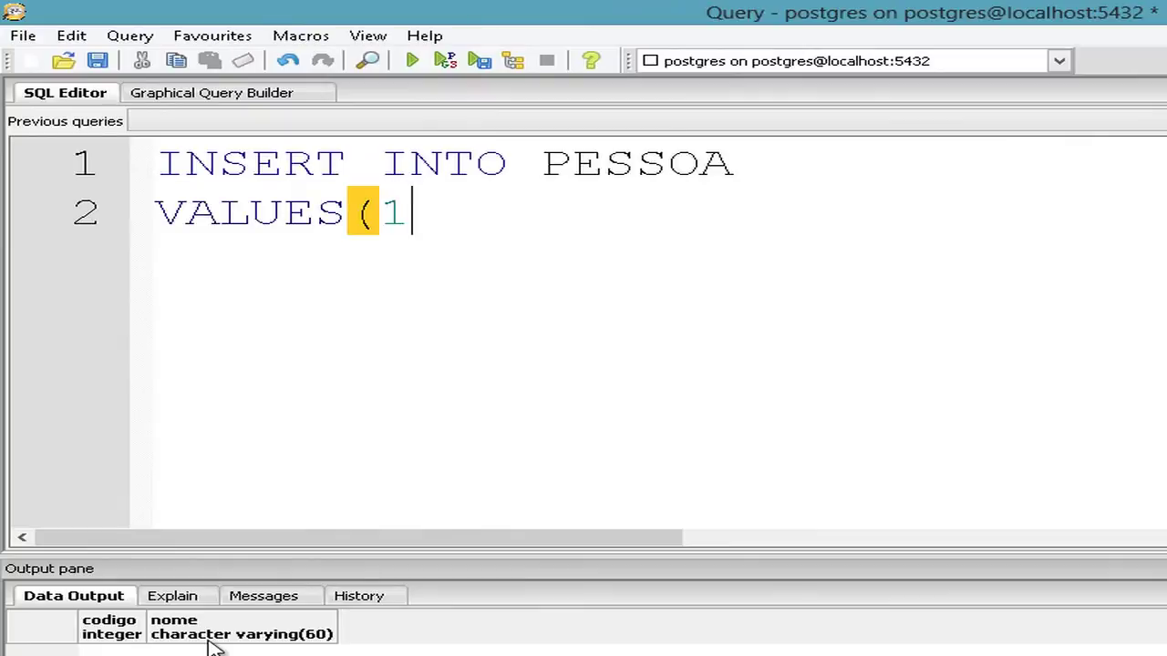
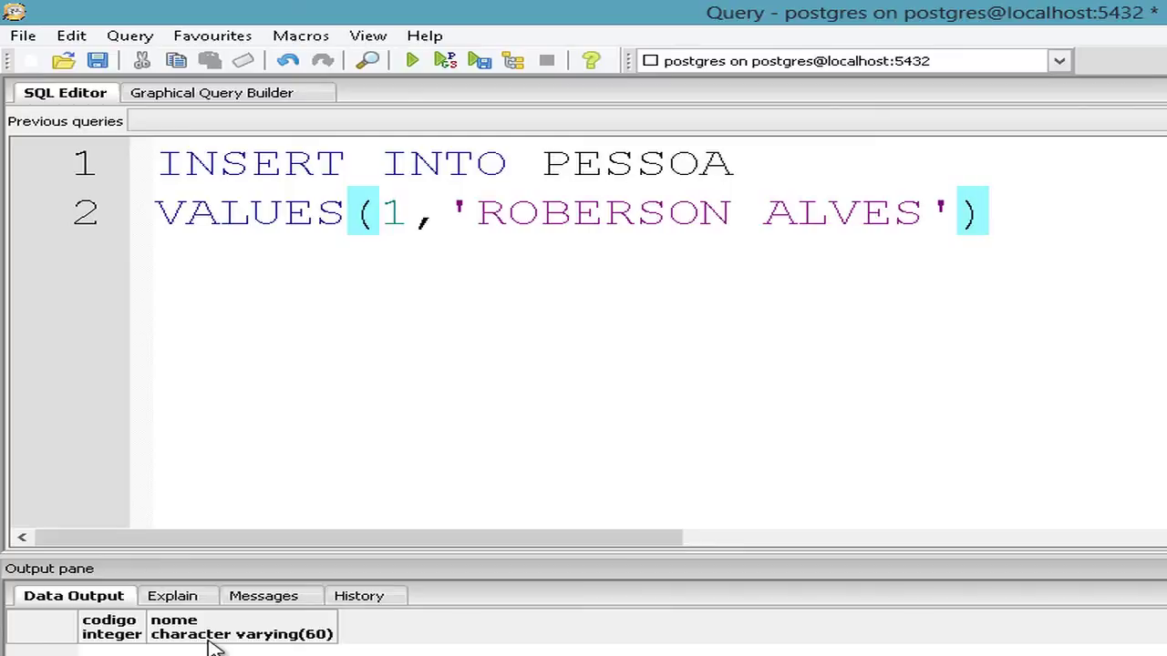
pyautogui.press('F5')
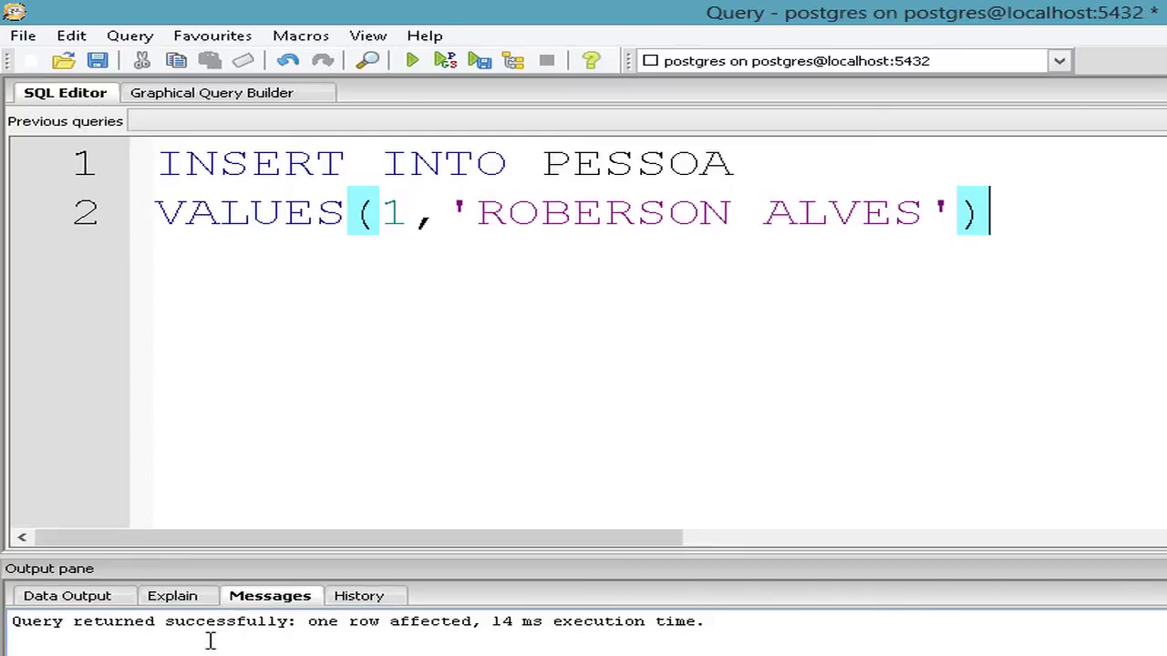
# Replace the editor text with SELECT * FROM PESSOA and run it to see the inserted row.
pyautogui.hotkey('ctrl', 'a')
pyautogui.write('SELECT ')
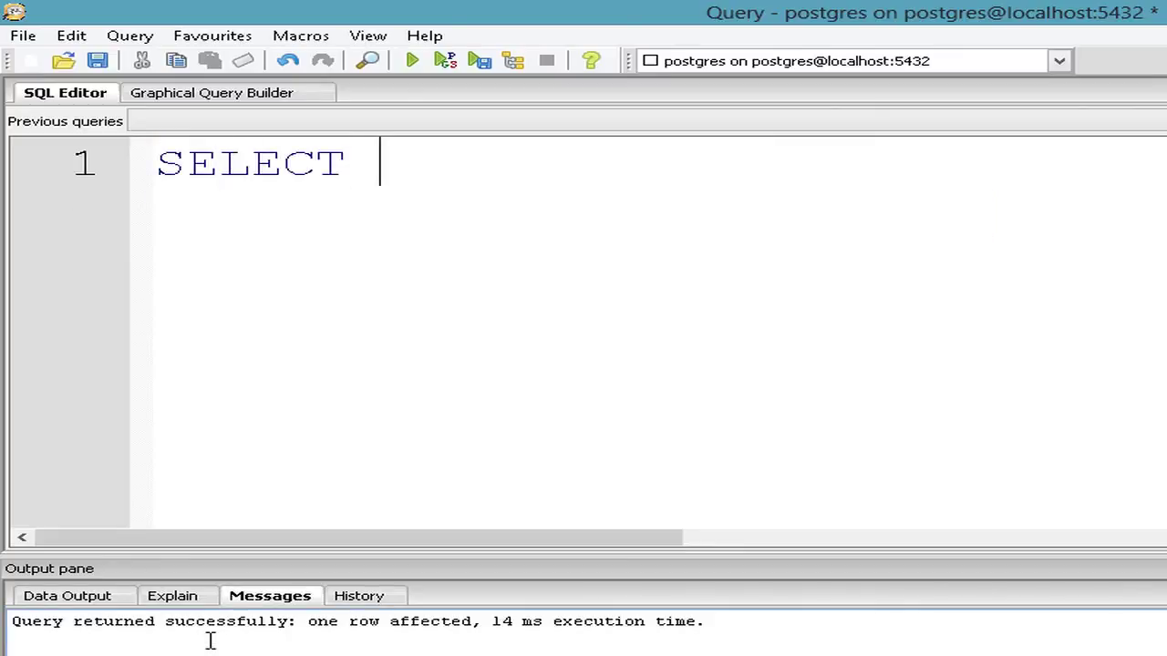
pyautogui.write('* FROM PESSOA')
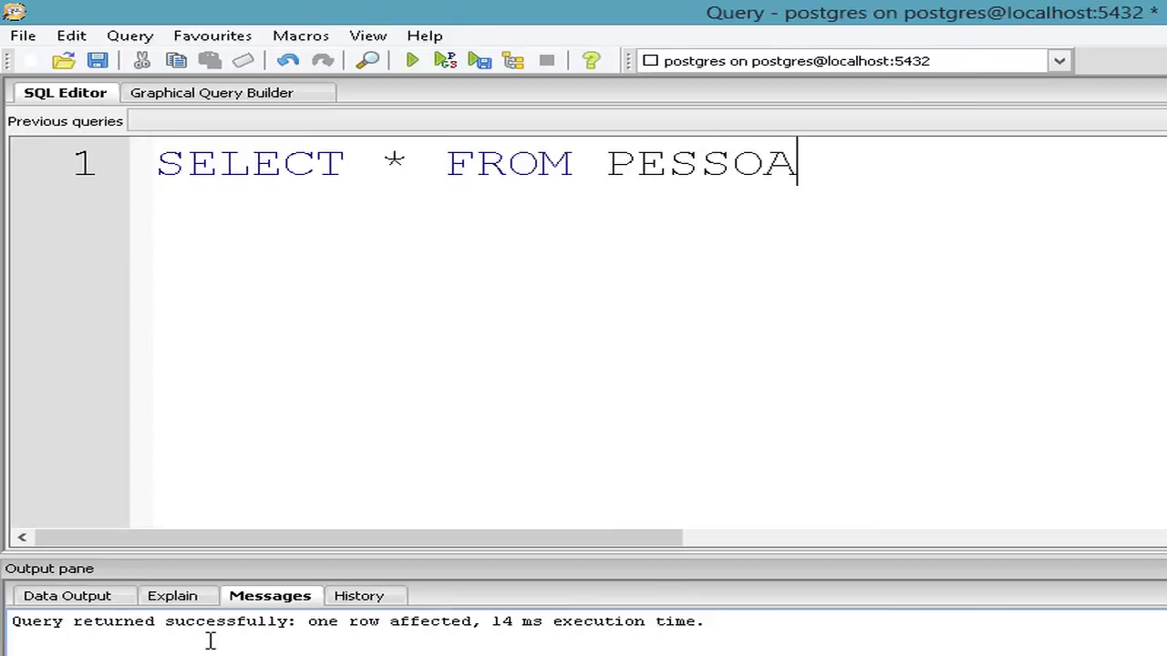
pyautogui.press('F5')
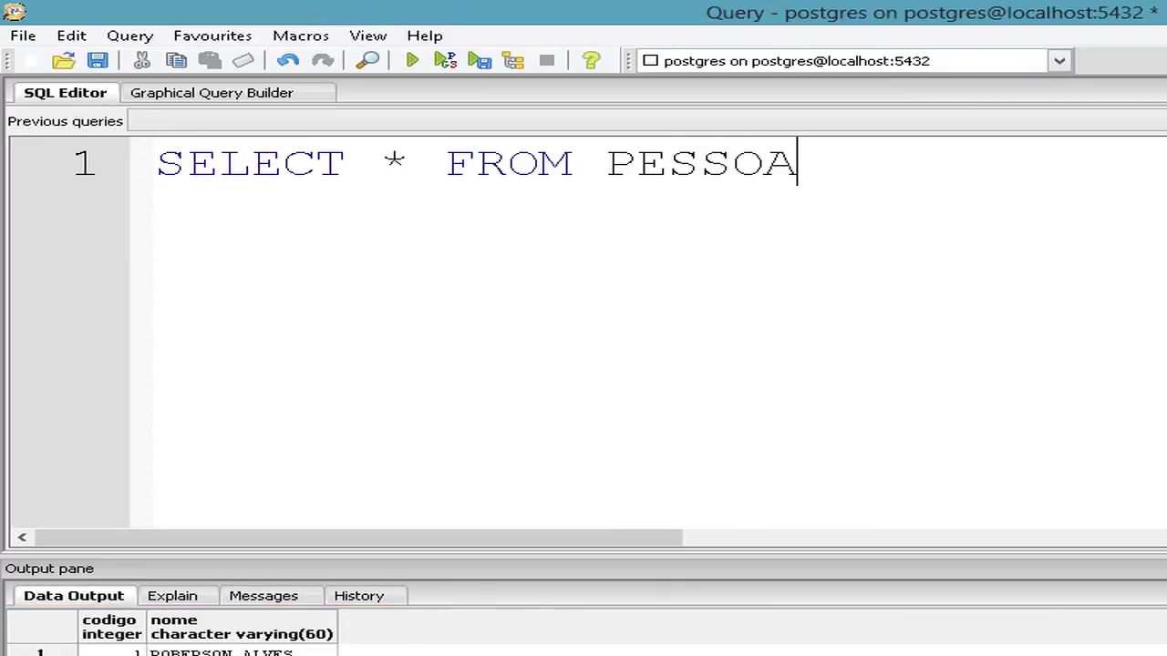
pyautogui.click(211, 651)
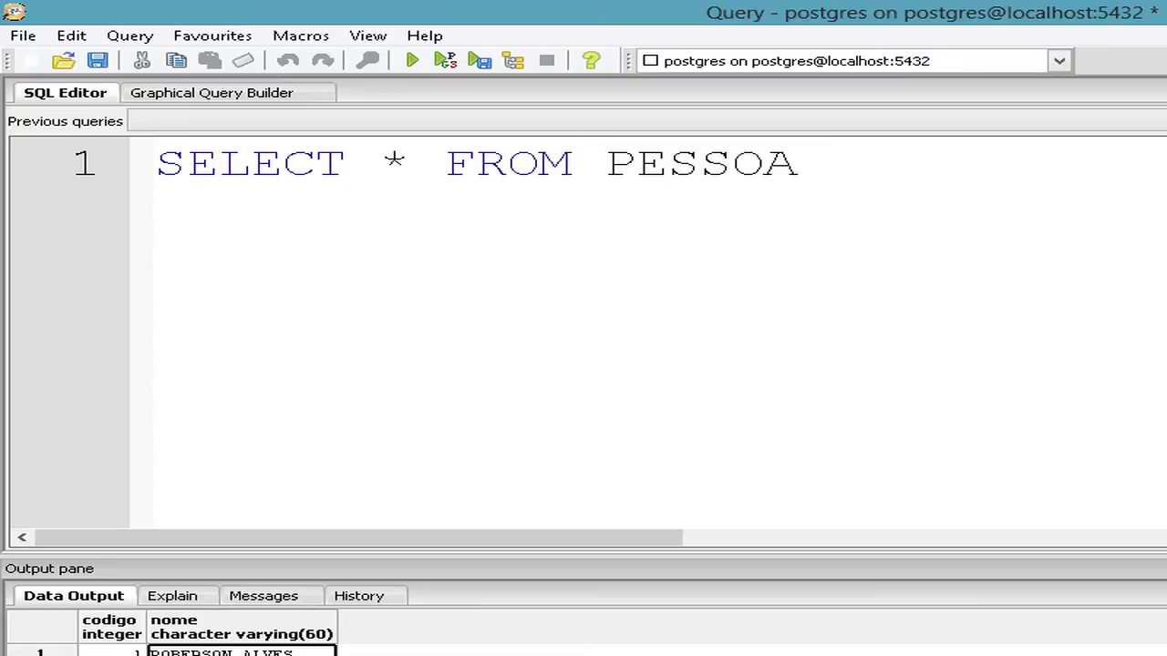
pyautogui.click(738, 290)
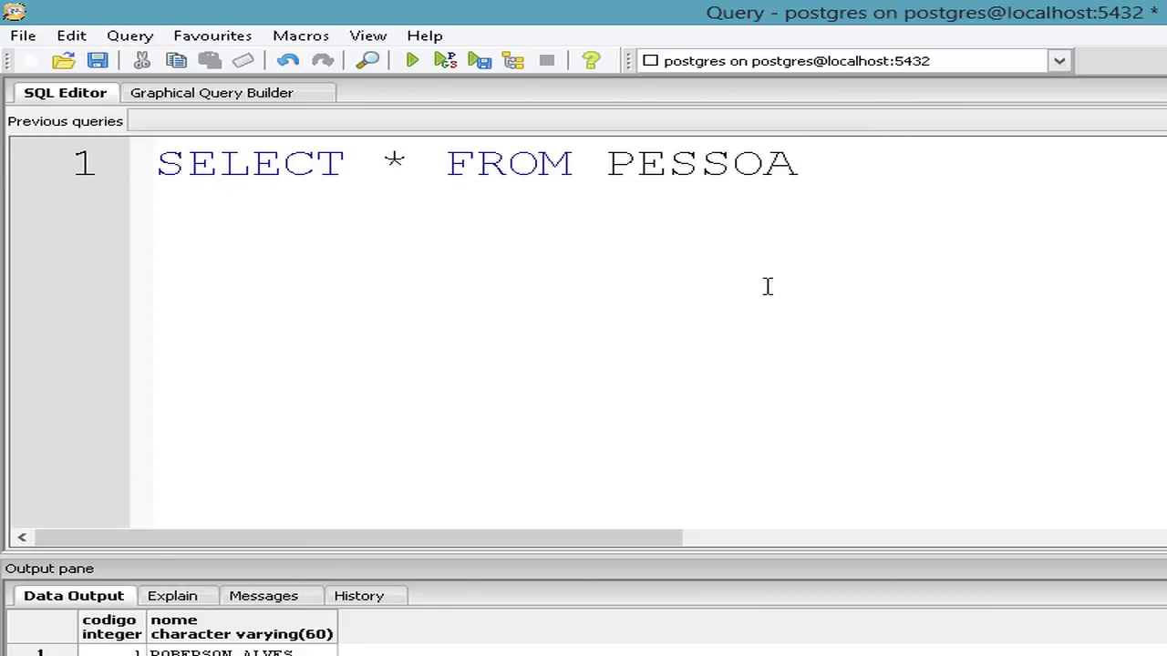
pyautogui.hotkey('ctrl', 'a')
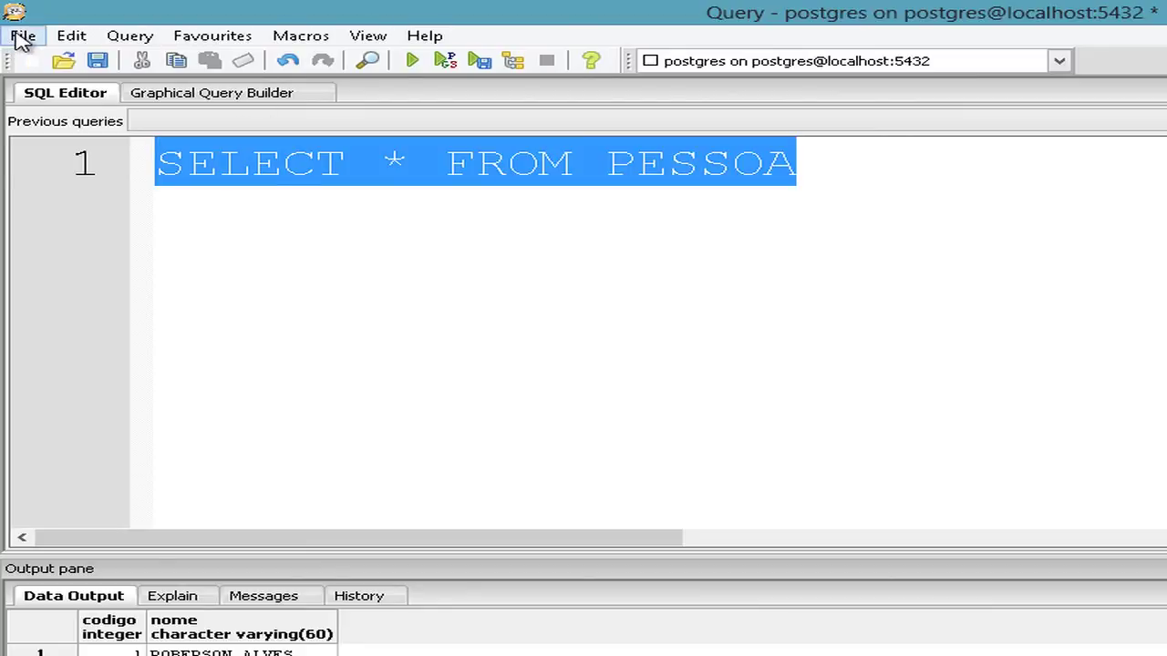
# Start opening a saved .sql query file without saving the current text, then cancel.
pyautogui.click(22, 36)
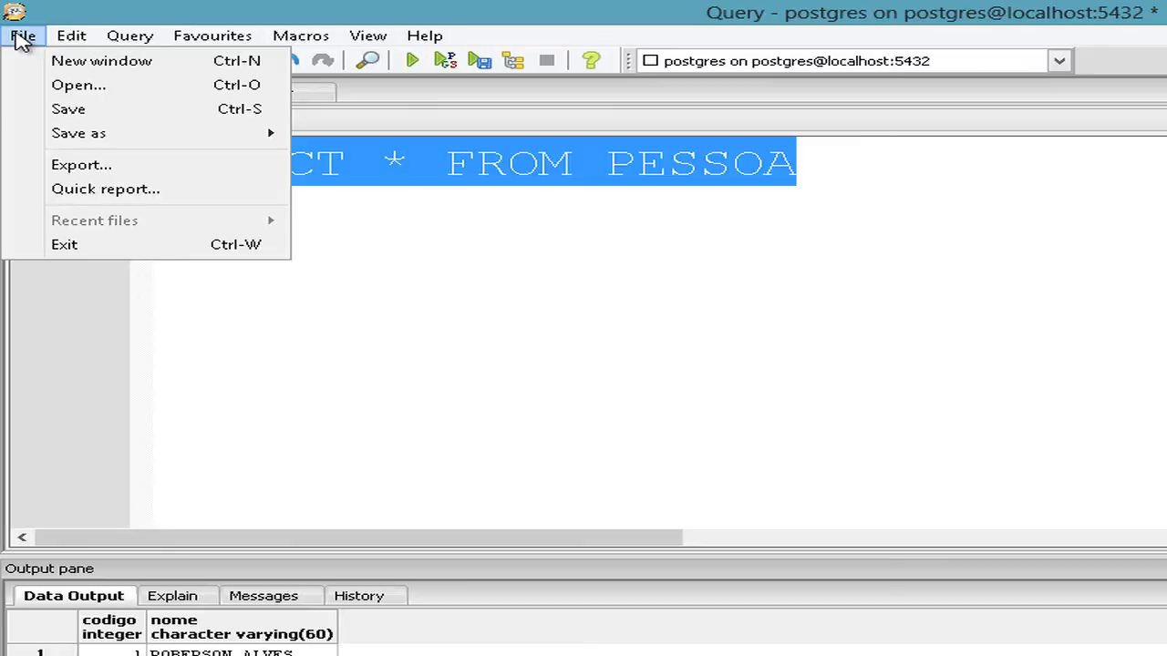
pyautogui.click(91, 85)
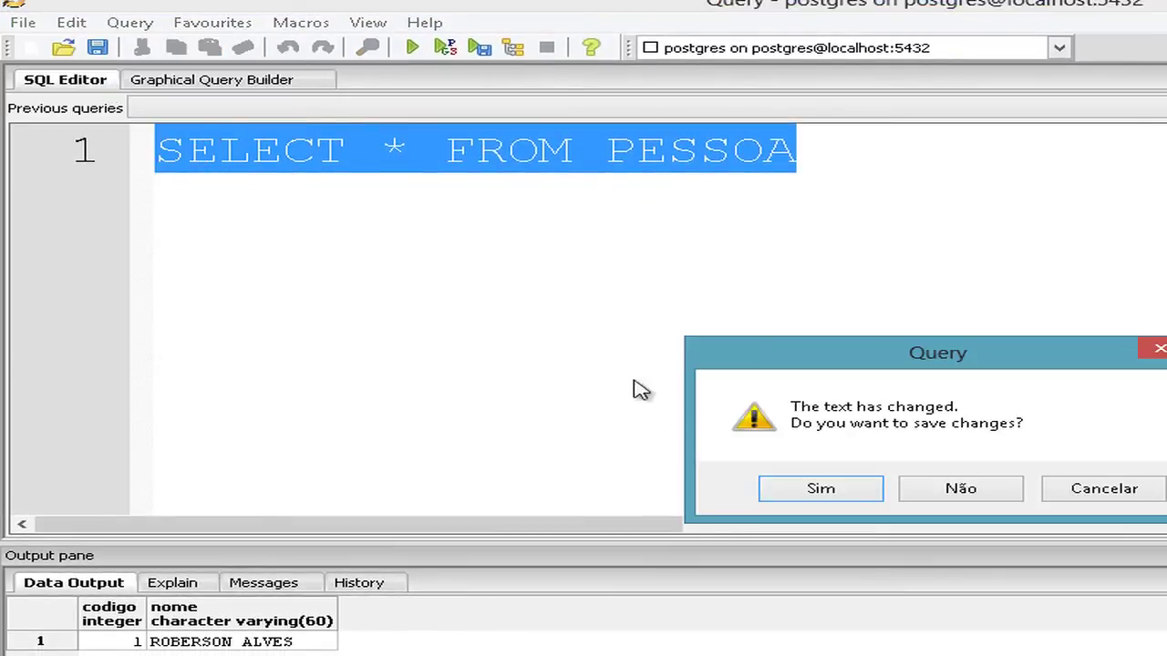
pyautogui.click(935, 489)
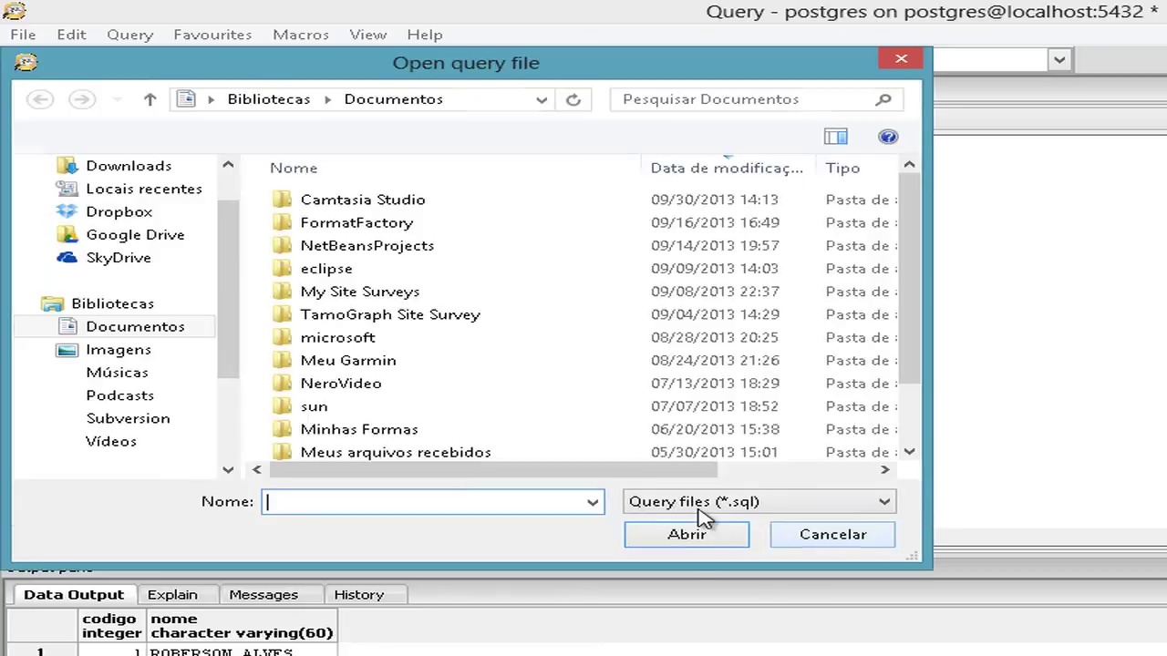
pyautogui.click(703, 506)
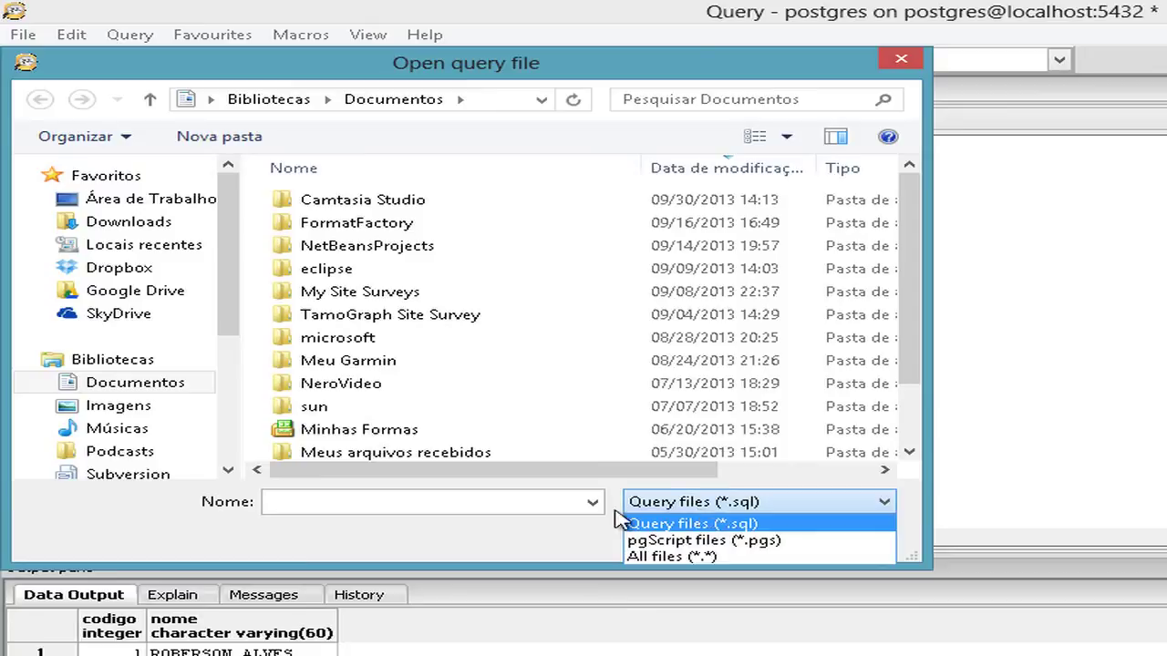
pyautogui.click(554, 501)
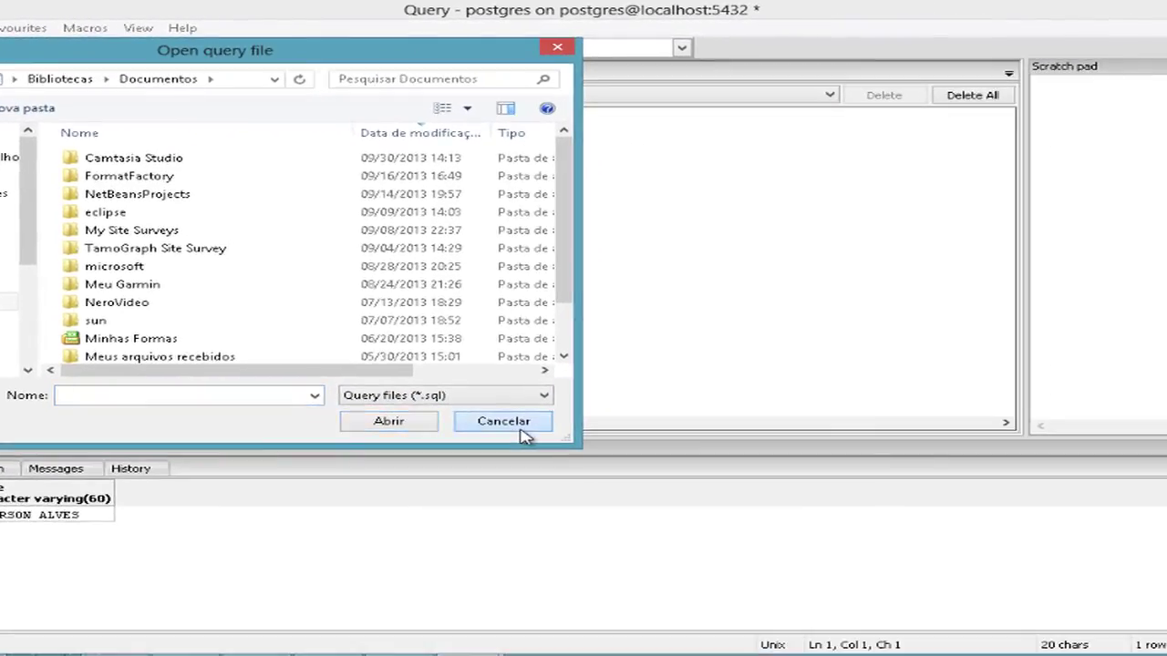
pyautogui.click(521, 429)
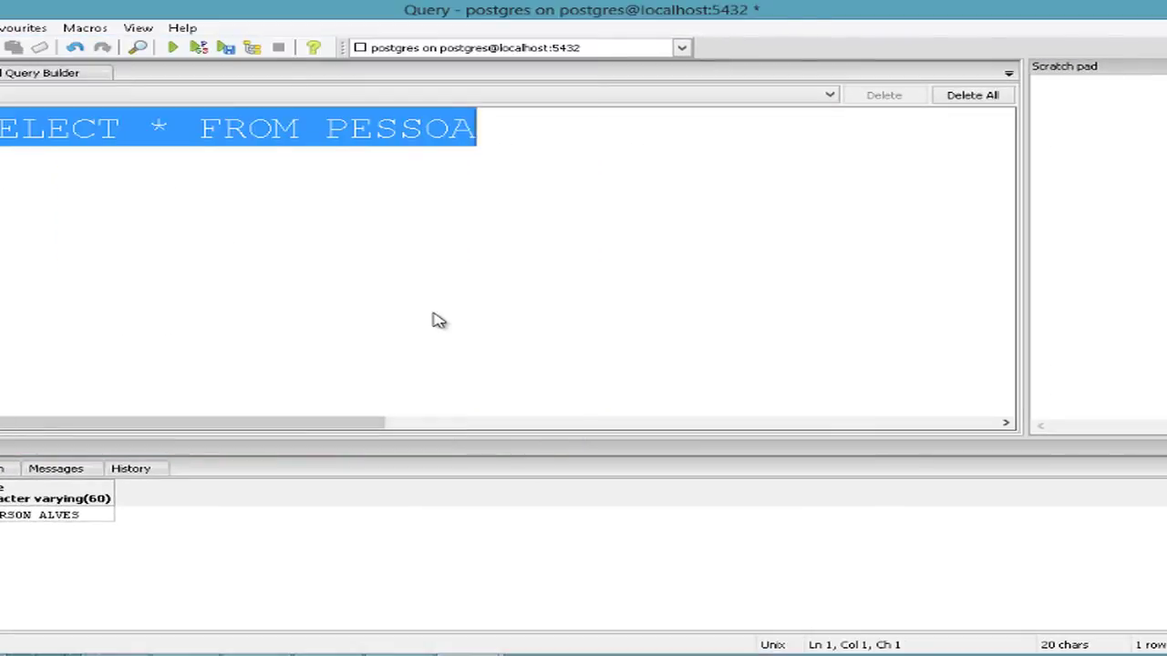
# Close the Query window, discarding the unsaved SELECT * FROM PESSOA text.
pyautogui.click(365, 261)
pyautogui.click(0, 28)
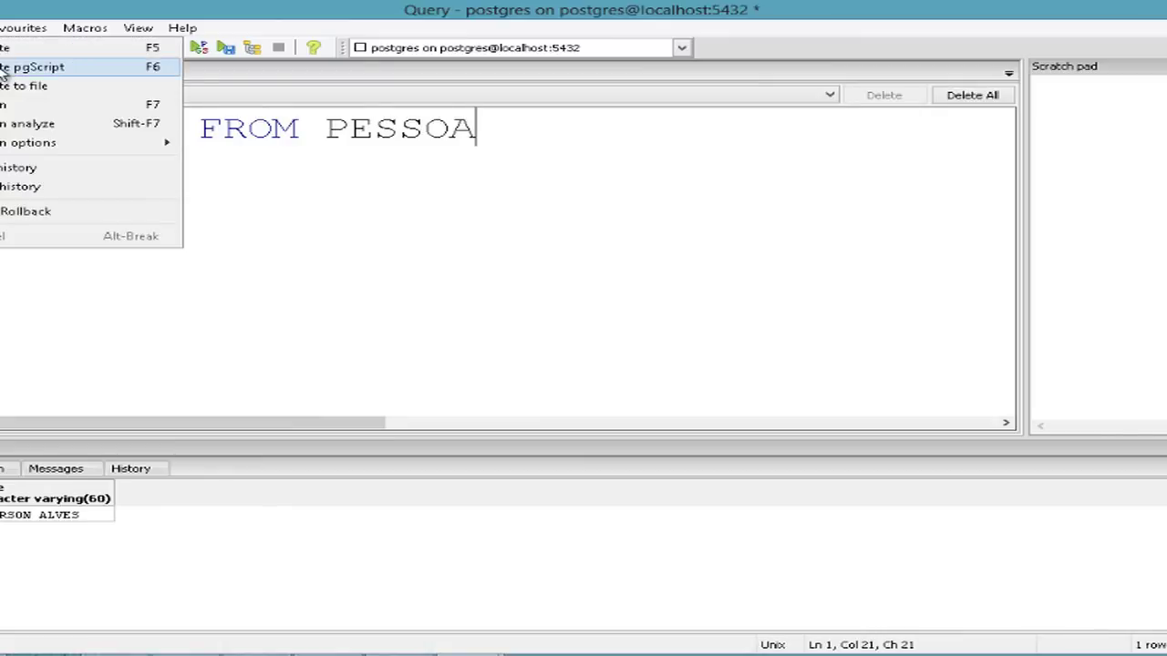
pyautogui.click(593, 130)
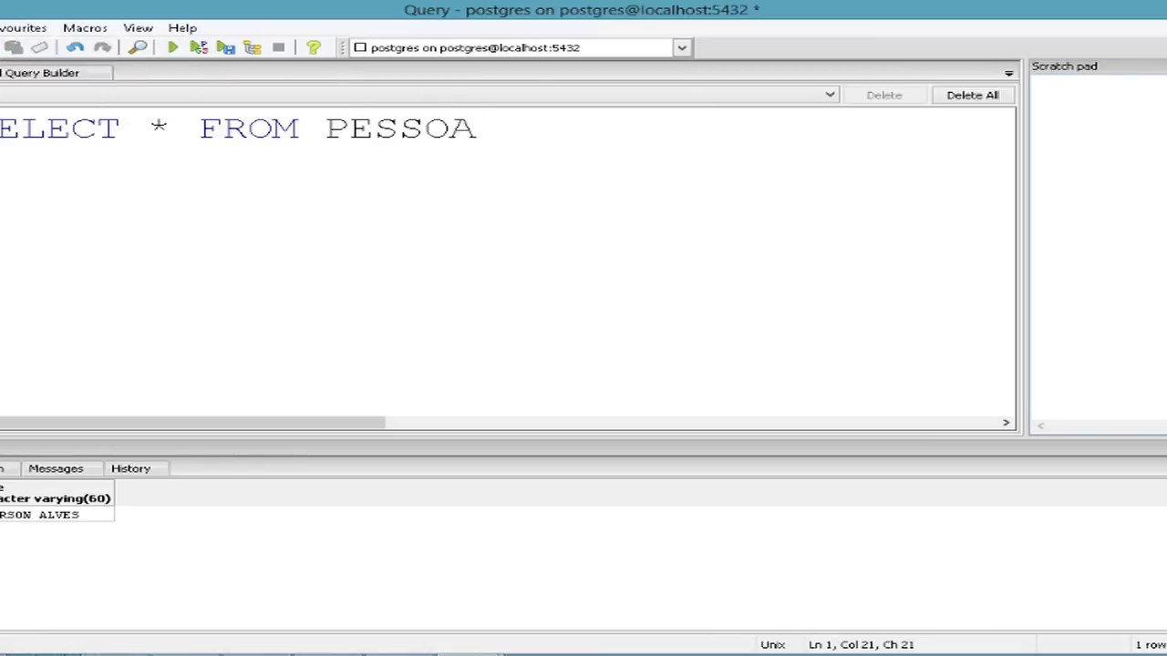
pyautogui.hotkey('alt', 'F4')
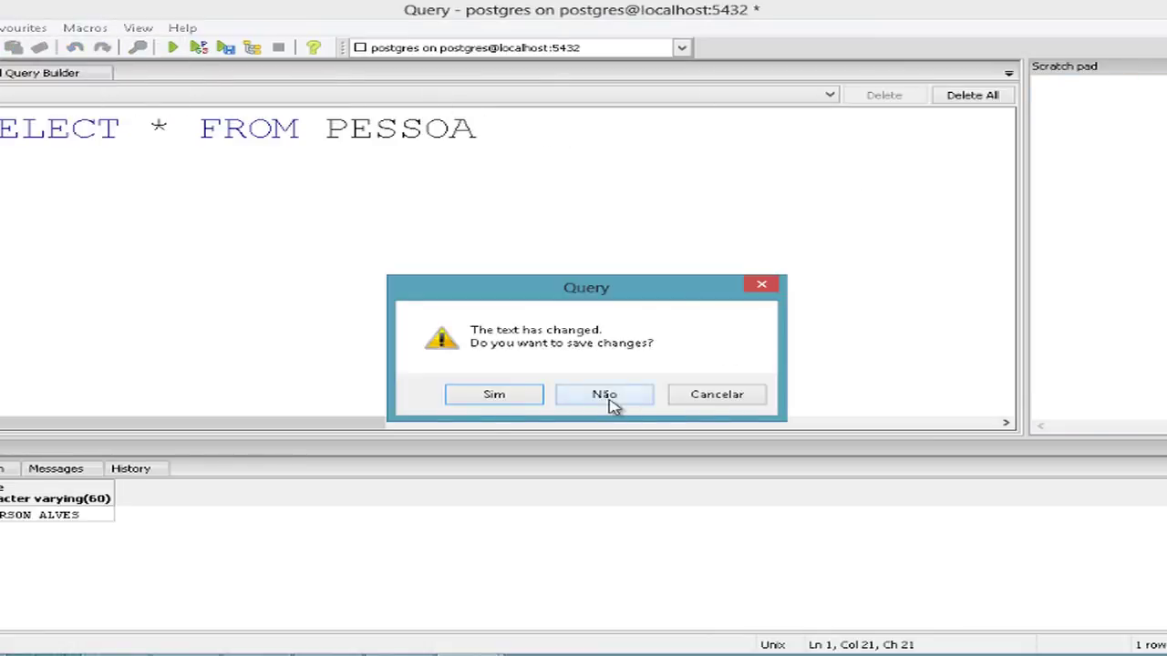
pyautogui.click(607, 395)
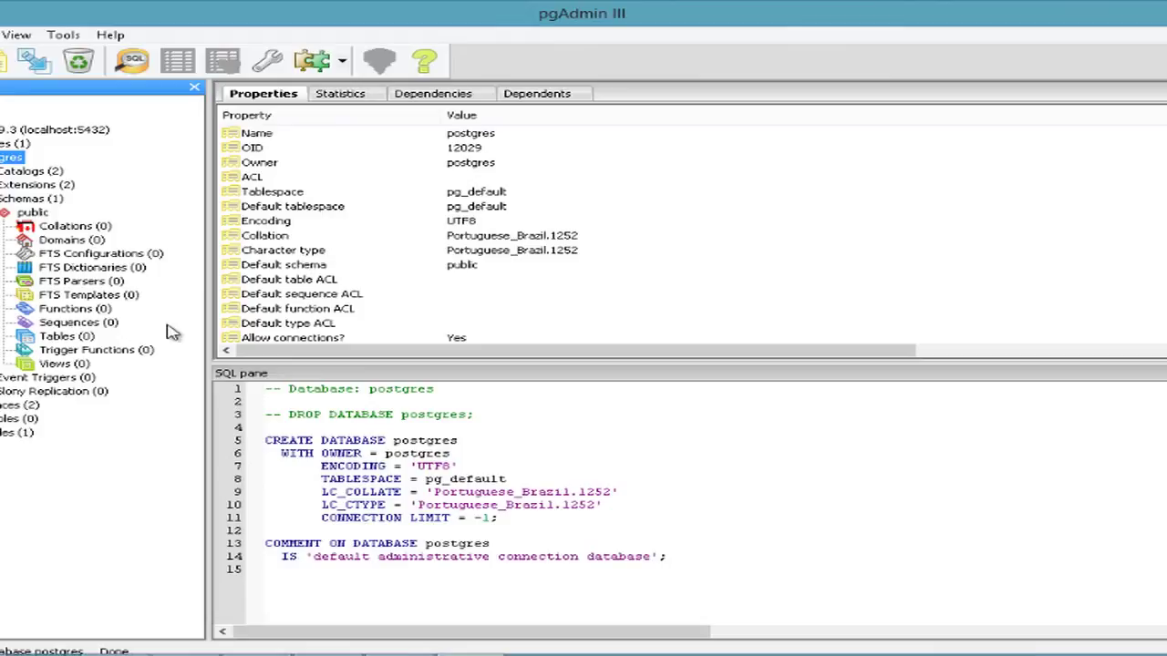
# Expand Tables in the public schema and select pessoa to show its CREATE TABLE script.
pyautogui.click(85, 340)
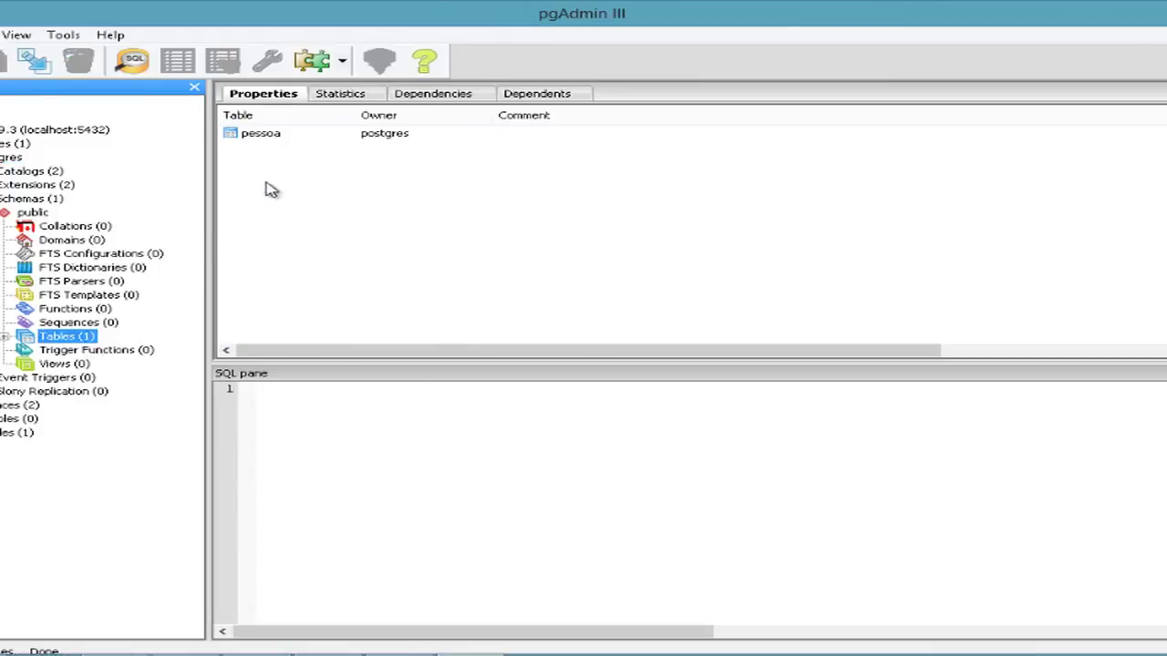
pyautogui.click(261, 135)
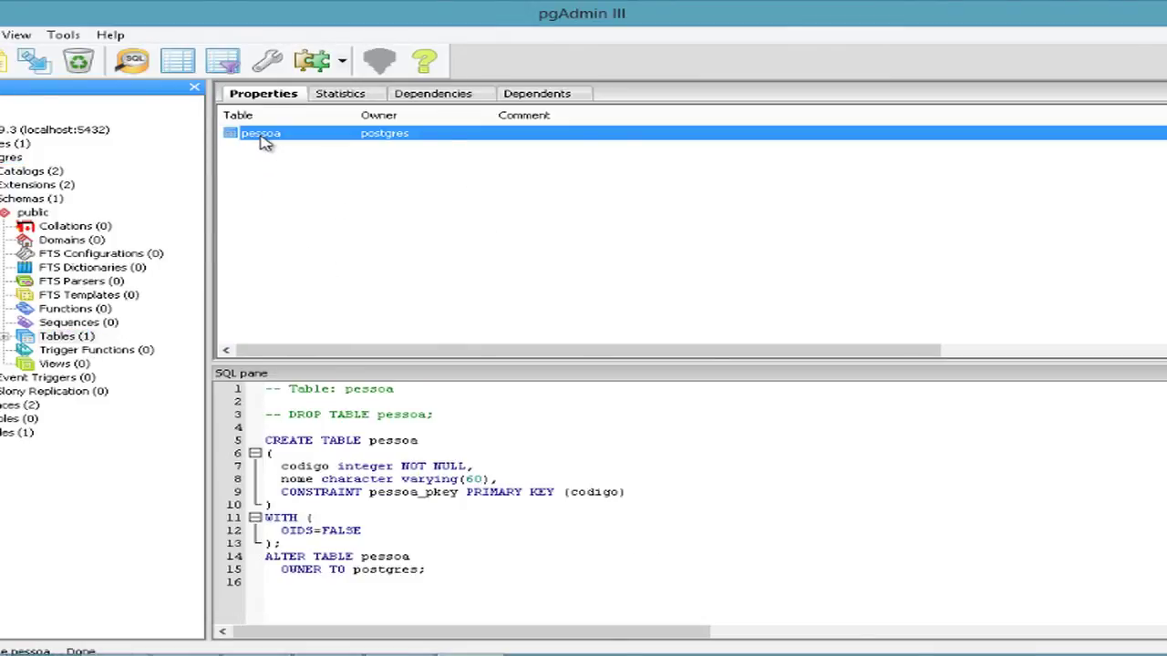
pyautogui.click(6, 338)
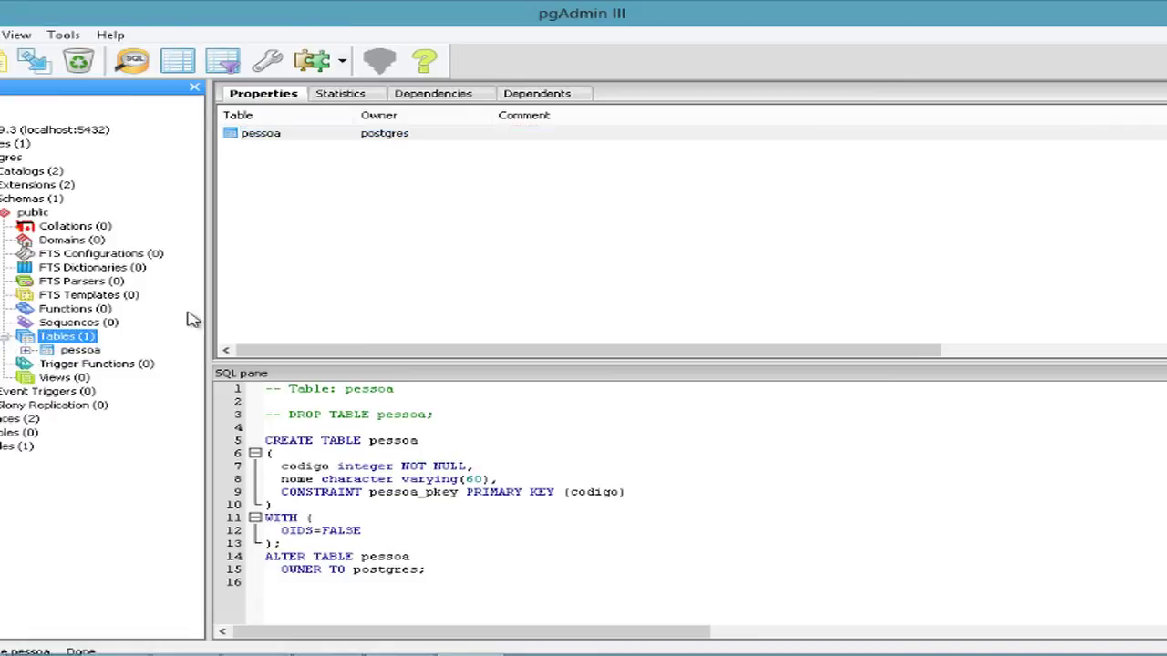
pyautogui.click(288, 134)
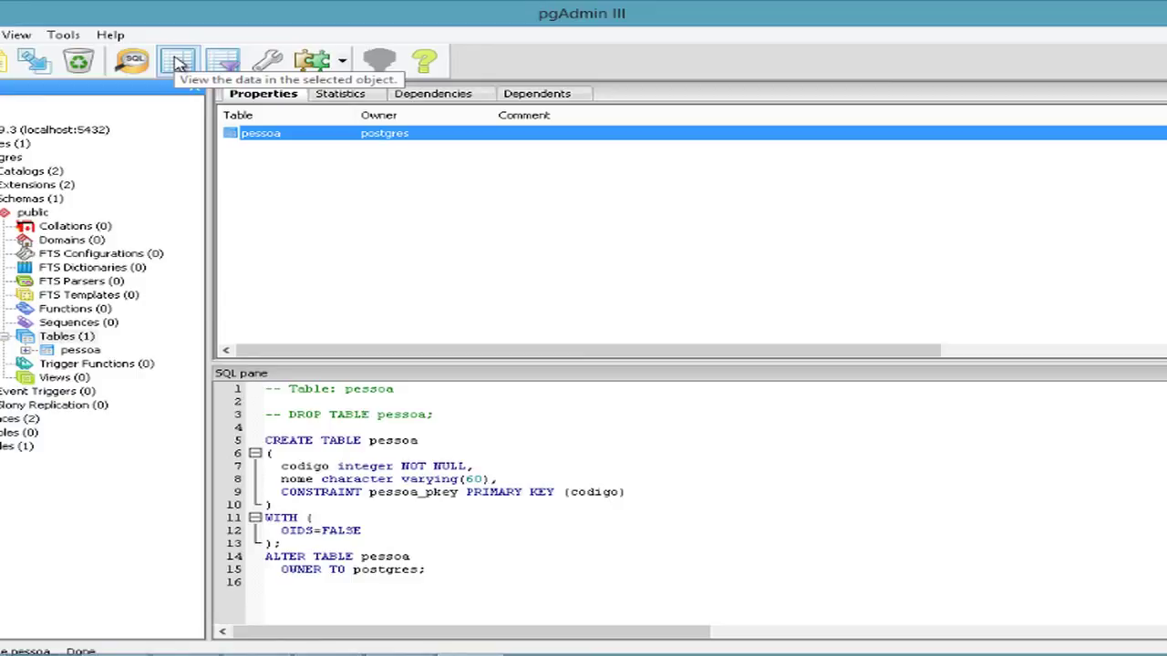
# View the pessoa table's data, widen the nome column, and close the data window.
pyautogui.click(179, 62)
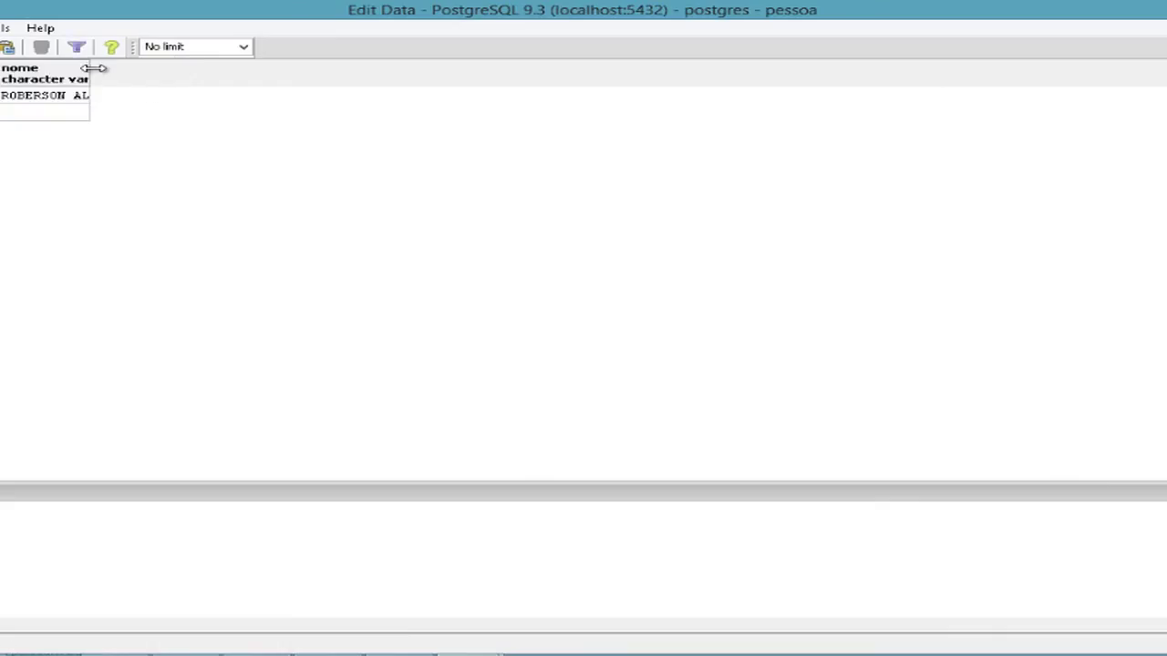
pyautogui.moveTo(90, 66); pyautogui.dragTo(347, 64)
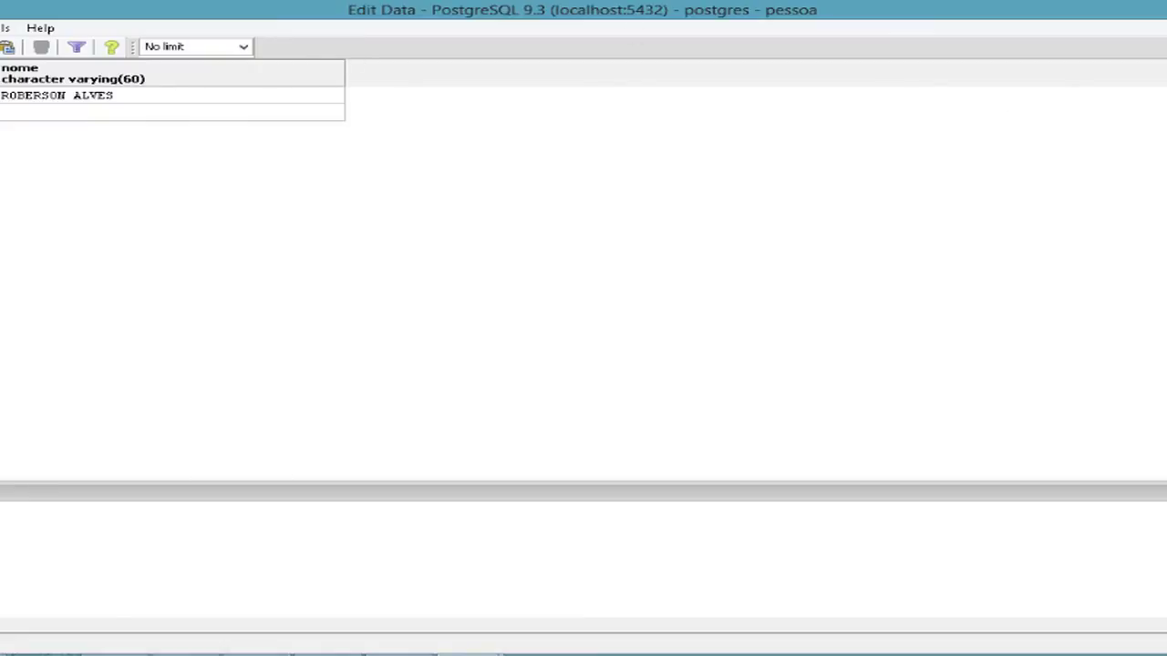
pyautogui.click(1166, 7)
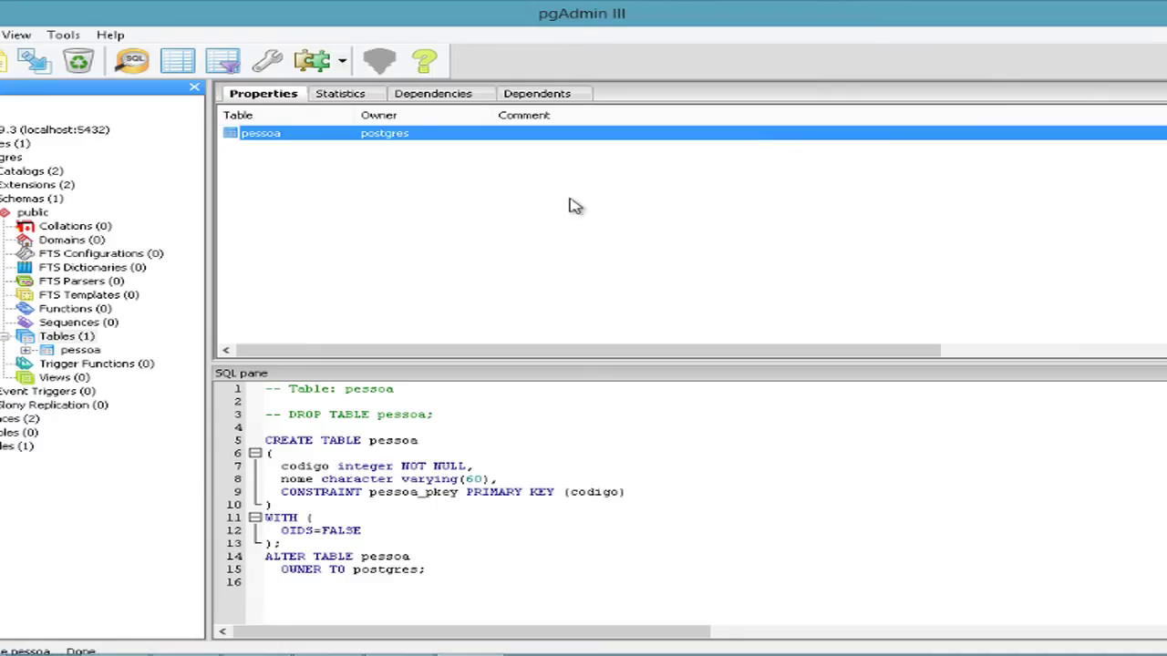